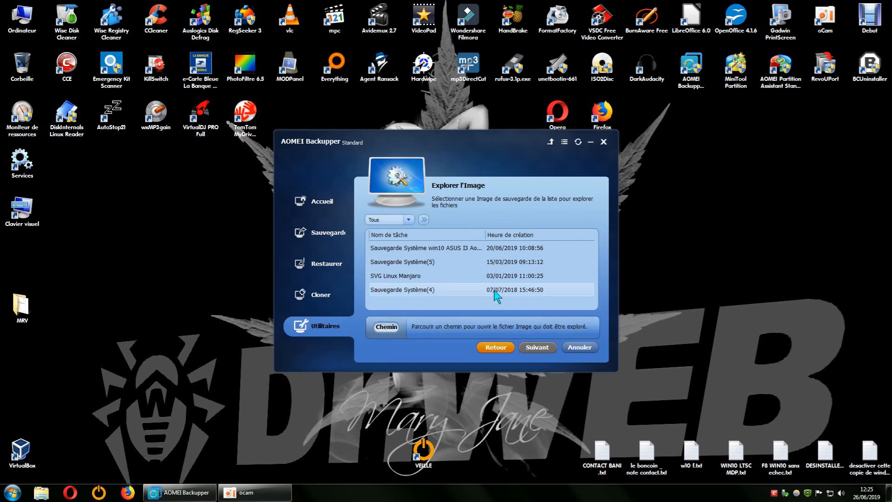
# - Open the Explorer l'Image utility from Utilitaires and widen the task-name column of the backup list
pyautogui.click(326, 332)
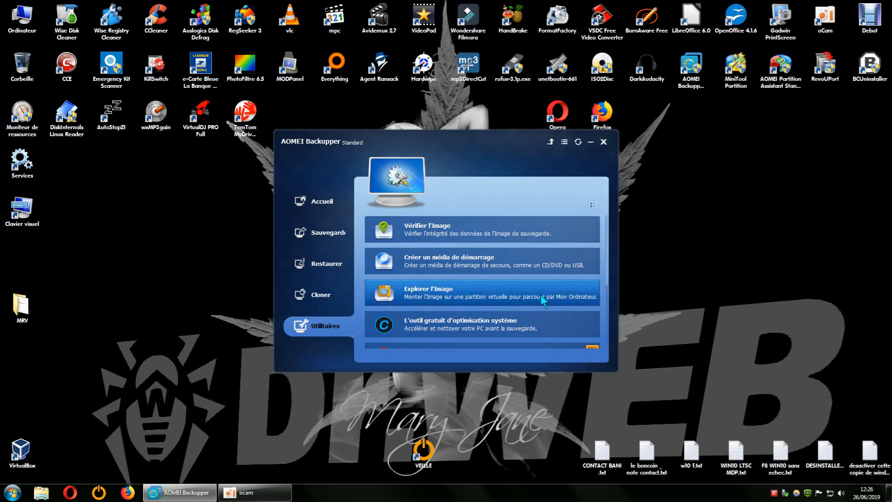
pyautogui.scroll(-1, 539, 294)
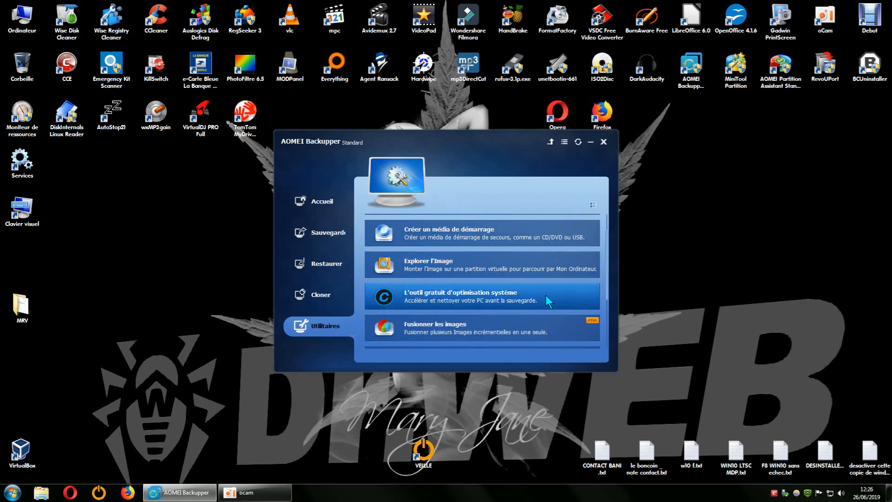
pyautogui.scroll(1, 545, 295)
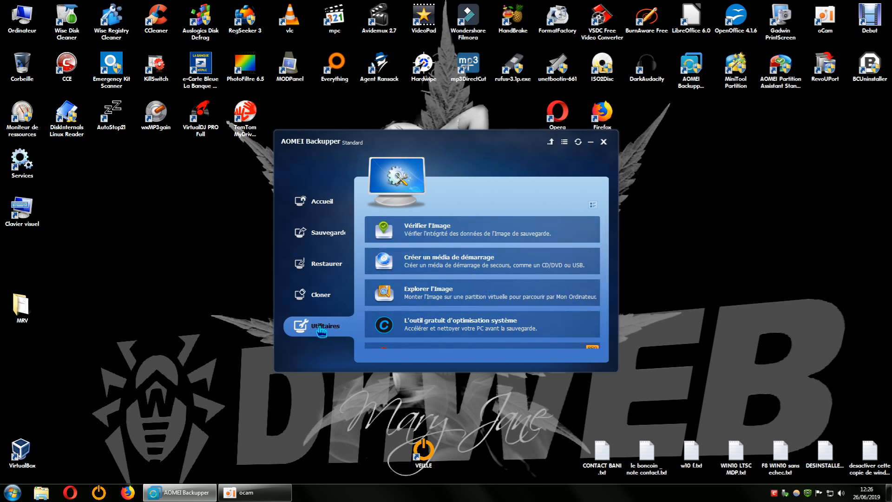
pyautogui.click(408, 298)
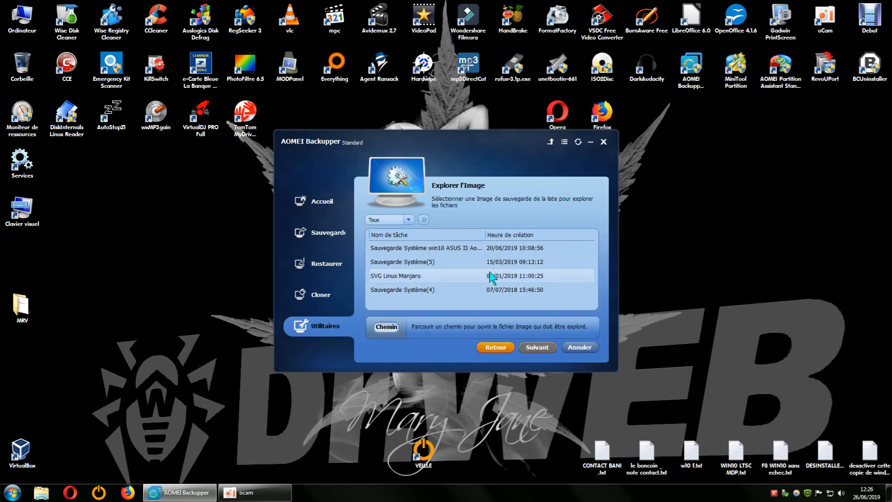
pyautogui.moveTo(485, 235); pyautogui.dragTo(508, 238)
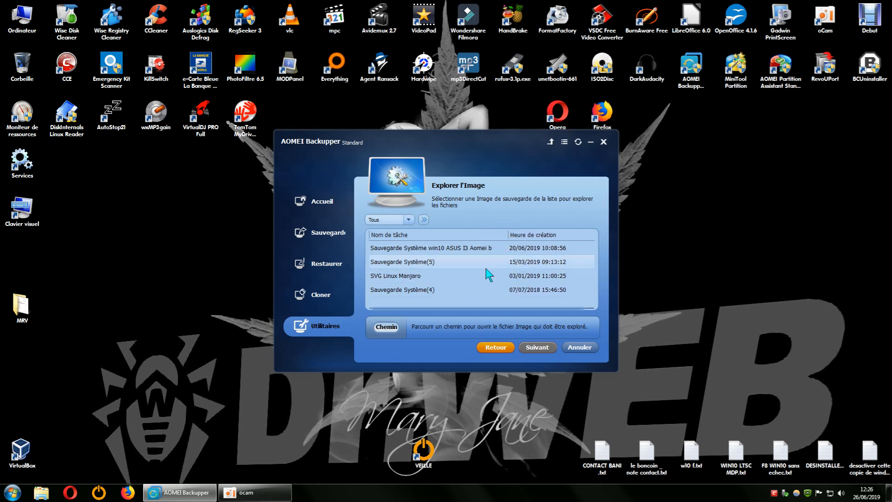
pyautogui.click(389, 327)
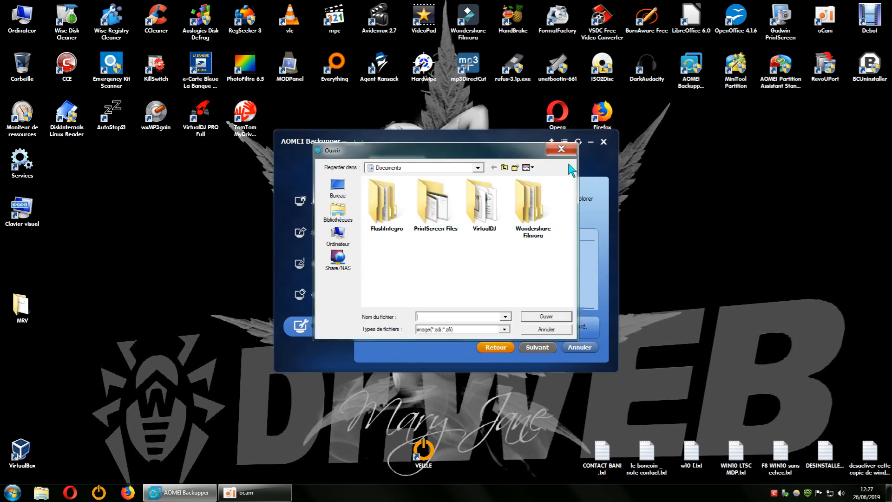
pyautogui.click(561, 149)
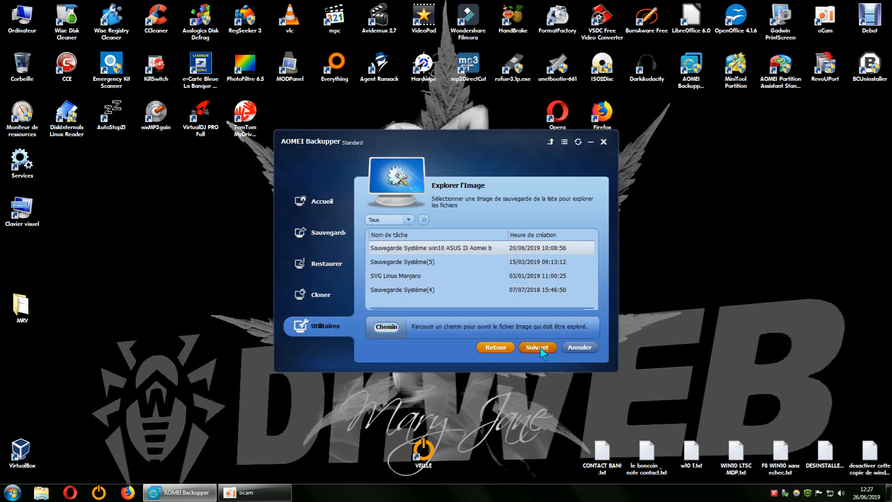
pyautogui.click(538, 347)
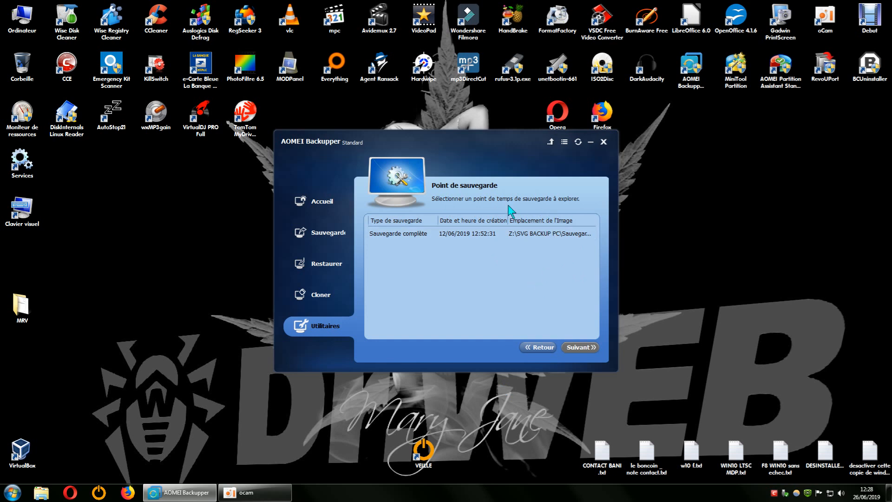
pyautogui.click(534, 344)
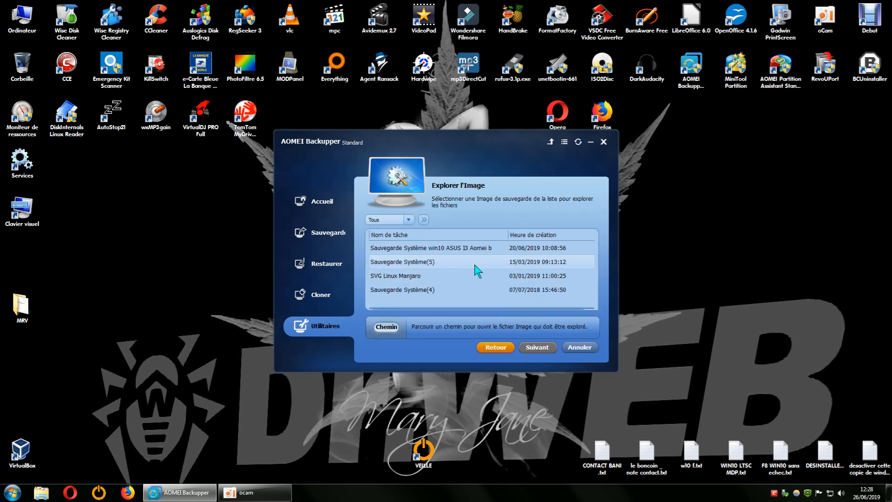
# - Select the Sauvegarde Système win10 ASUS I3 backup and its full backup point, then continue to drive letter assignment
pyautogui.click(468, 249)
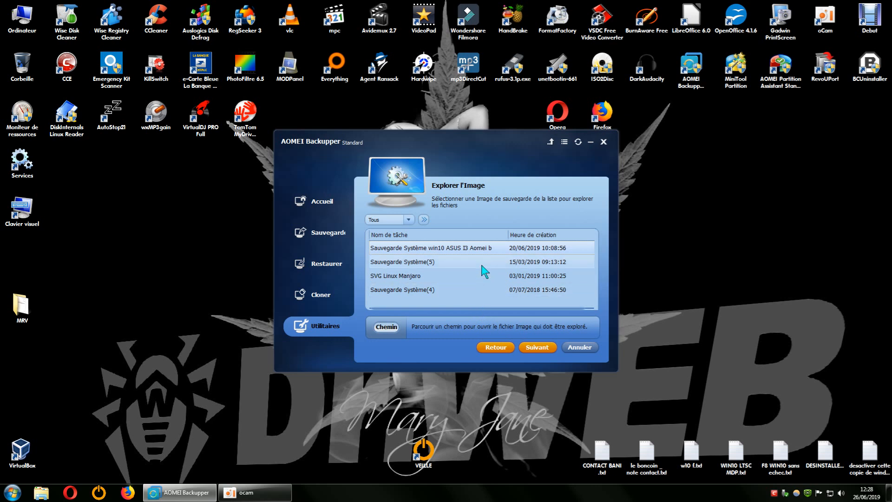
pyautogui.click(533, 347)
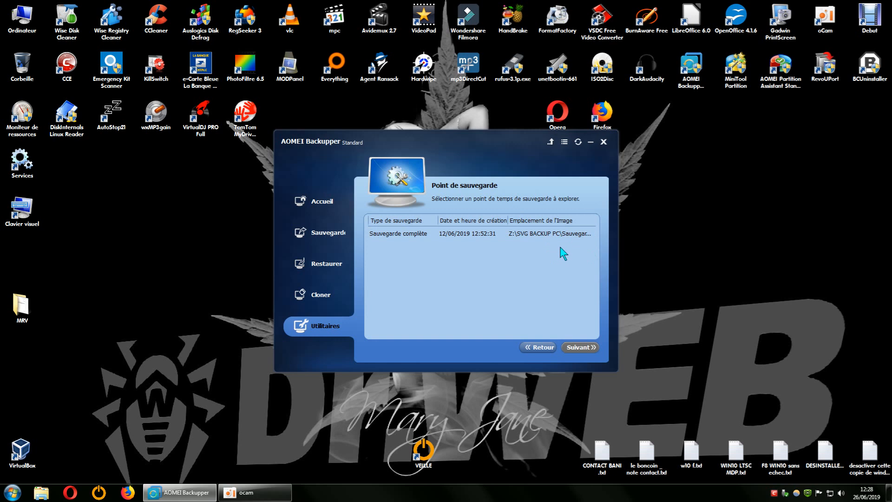
pyautogui.click(474, 236)
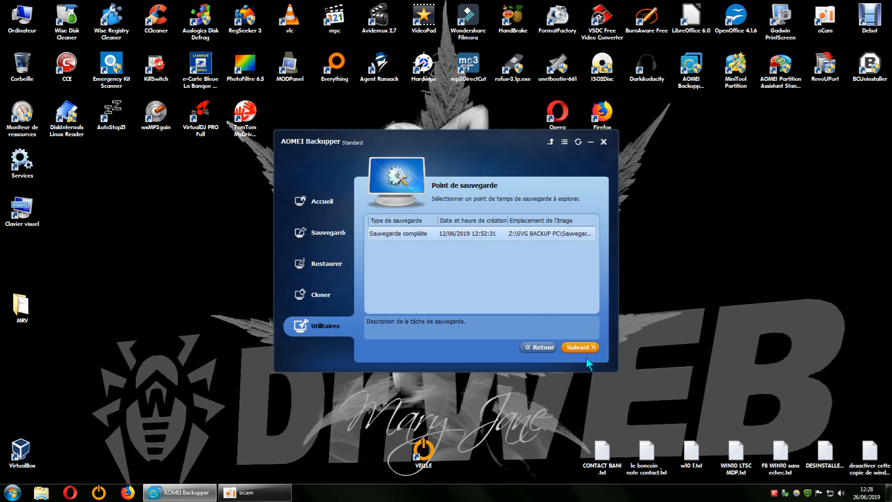
pyautogui.click(581, 346)
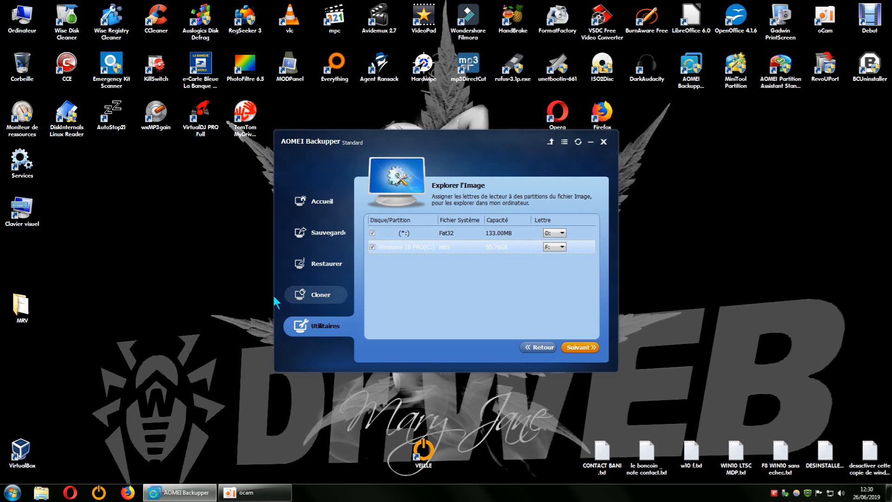
# - Open Computer and examine the hard drives, including the contents of DD 500 GB (E:)
pyautogui.doubleClick(30, 32)
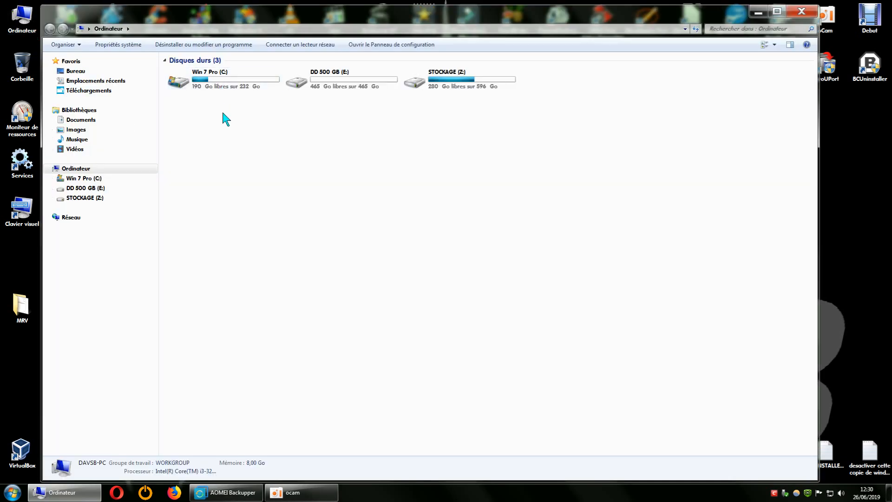
pyautogui.click(223, 89)
pyautogui.click(449, 89)
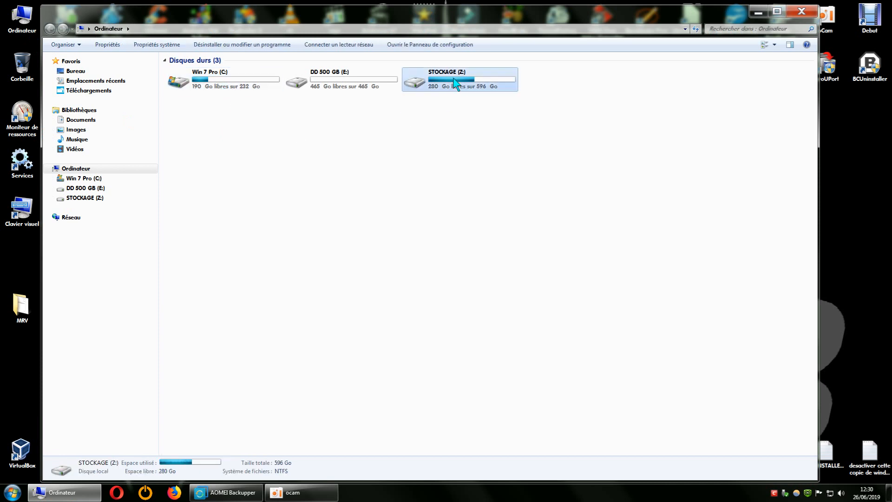
pyautogui.click(349, 85)
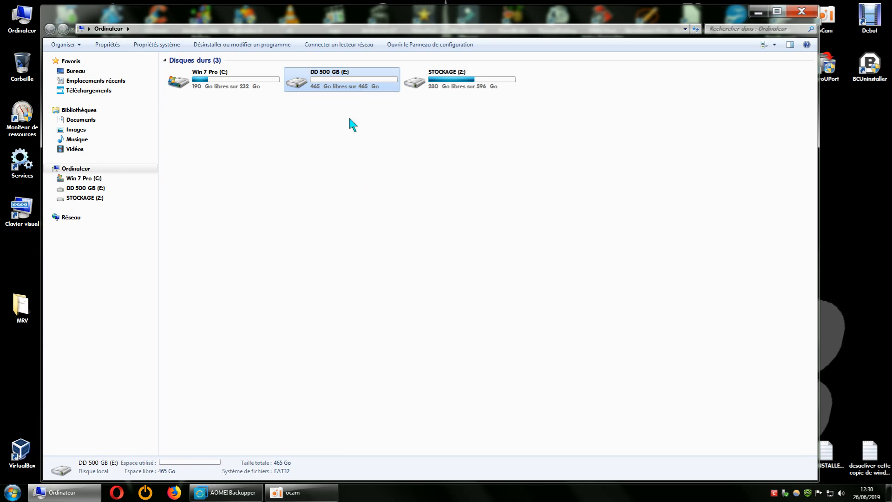
pyautogui.doubleClick(333, 86)
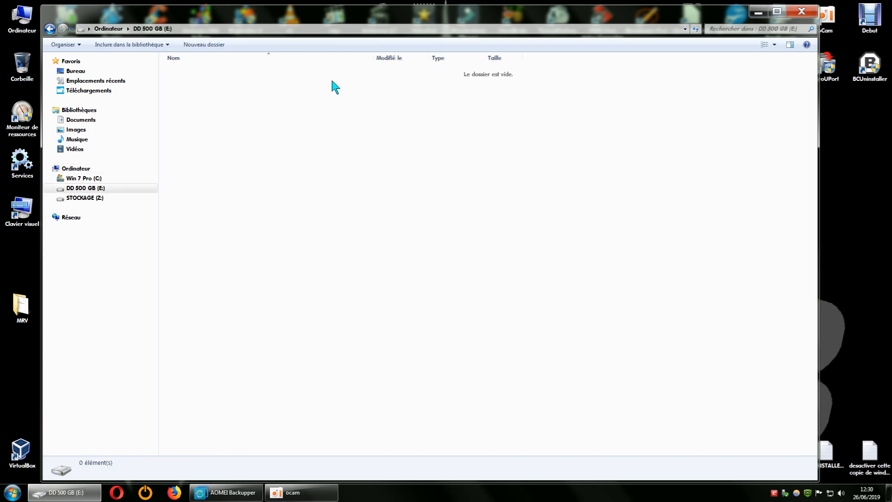
pyautogui.click(50, 30)
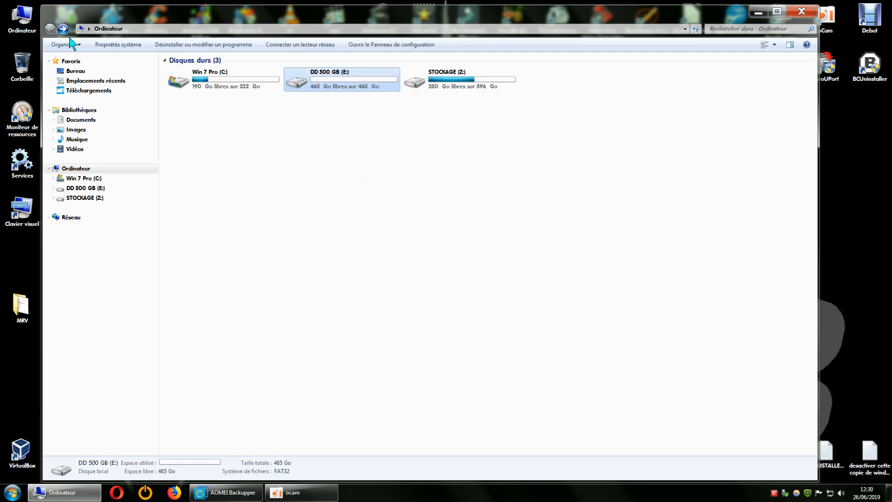
# - Open the properties of DD 500 GB (E:), review its General and Outils tabs, and close them
pyautogui.rightClick(337, 81)
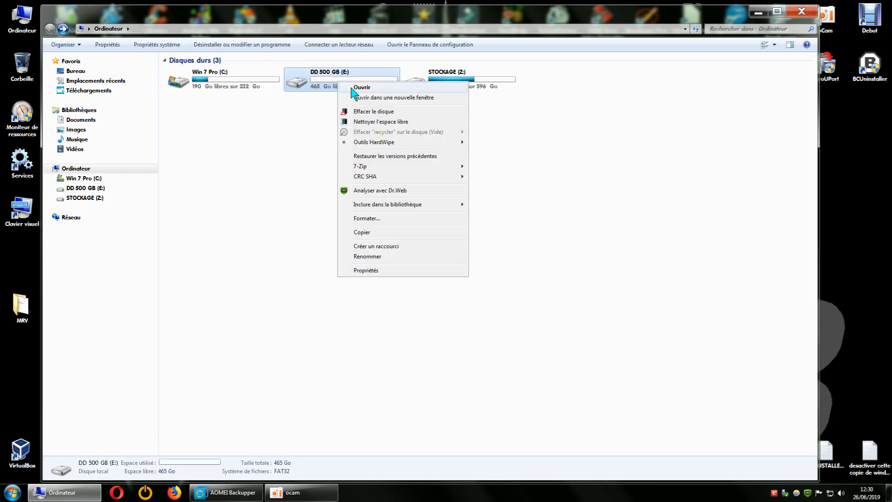
pyautogui.click(384, 270)
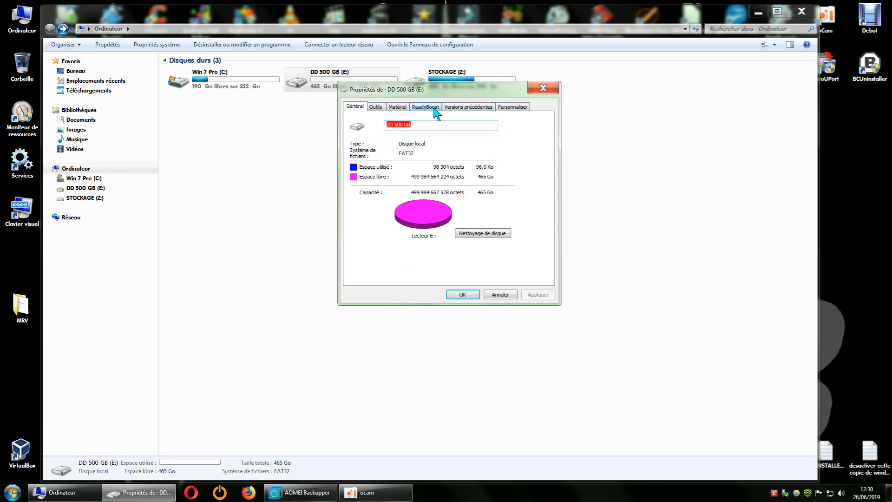
pyautogui.click(376, 109)
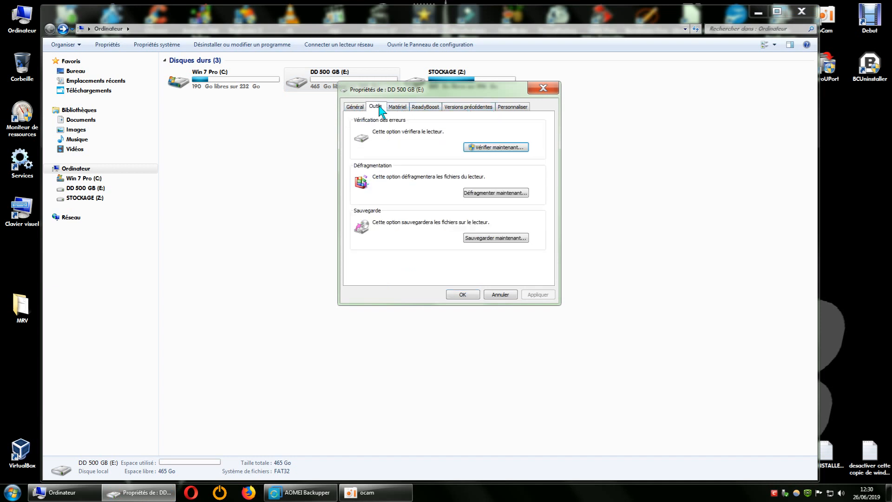
pyautogui.click(353, 110)
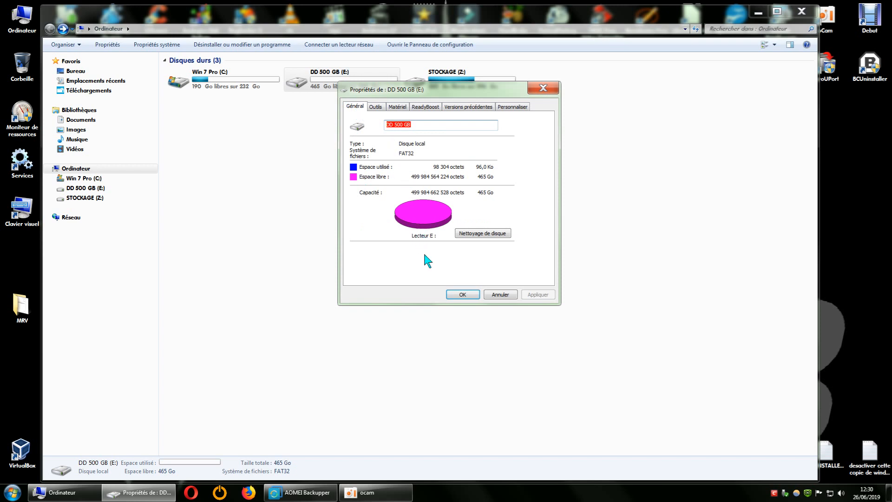
pyautogui.click(542, 88)
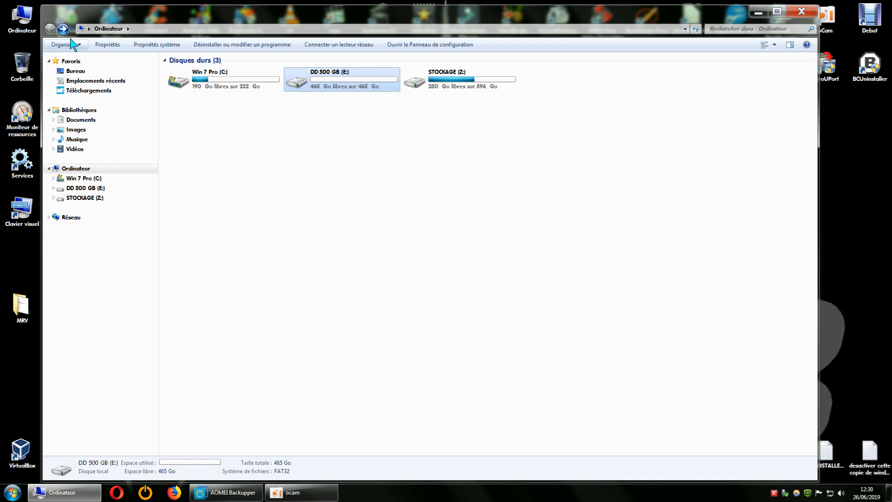
# - Examine the disks in Disk Management through Computer's Gérer command, then close the management and Computer windows
pyautogui.click(22, 21)
pyautogui.rightClick(22, 20)
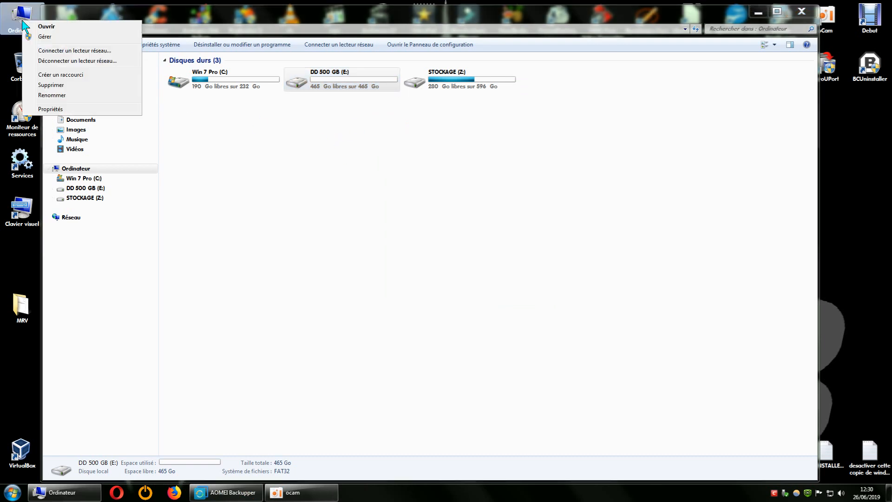
pyautogui.click(54, 37)
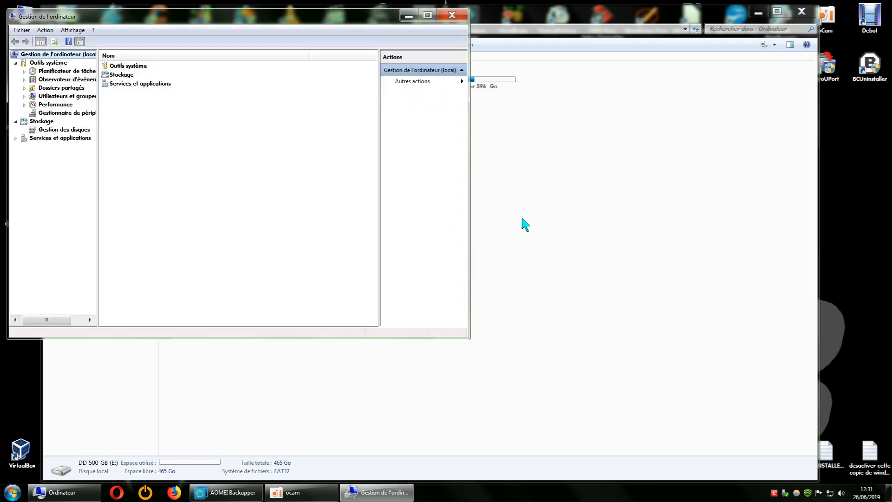
pyautogui.click(75, 129)
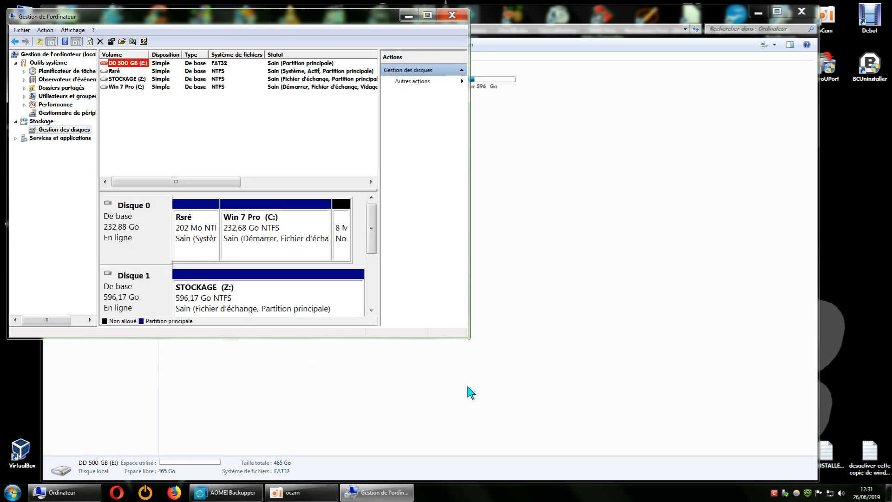
pyautogui.moveTo(469, 339)
pyautogui.mouseDown()
pyautogui.moveTo(551, 411)
pyautogui.moveTo(646, 463)
pyautogui.mouseUp()
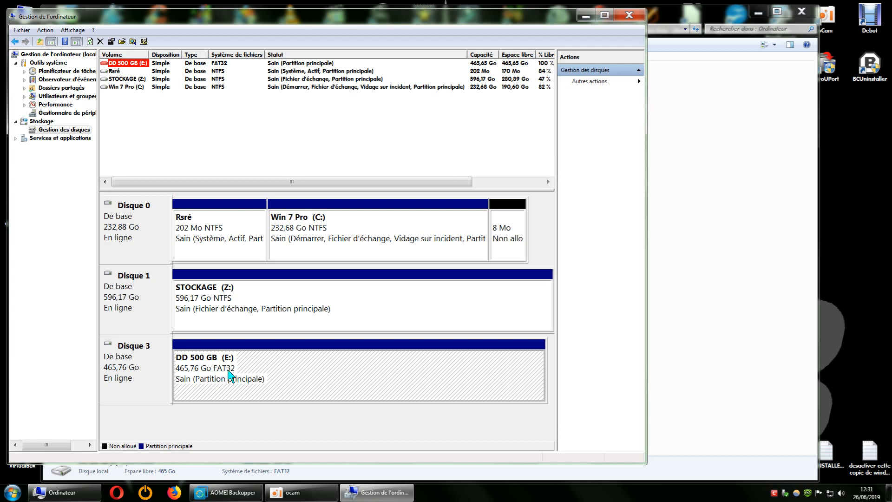
pyautogui.click(629, 15)
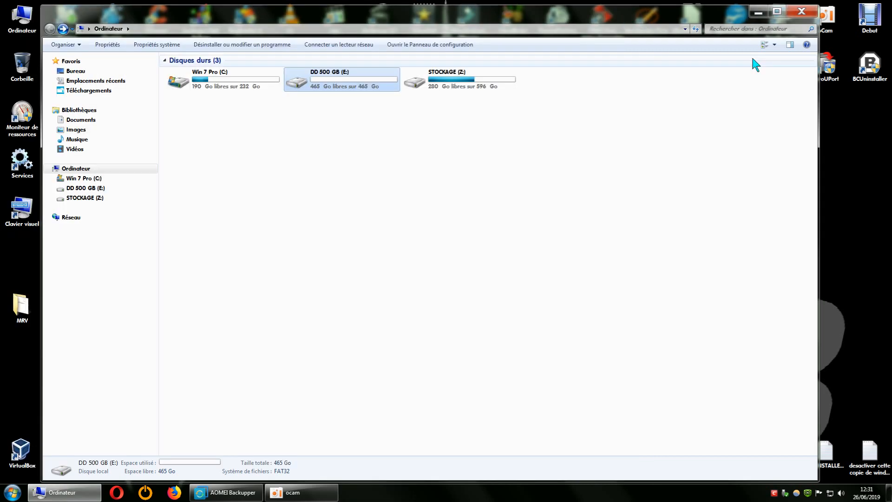
pyautogui.click(801, 10)
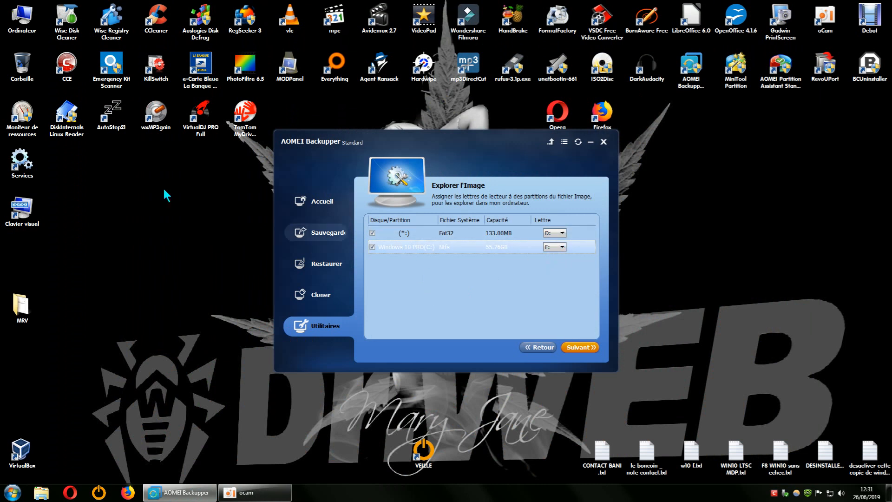
pyautogui.doubleClick(24, 24)
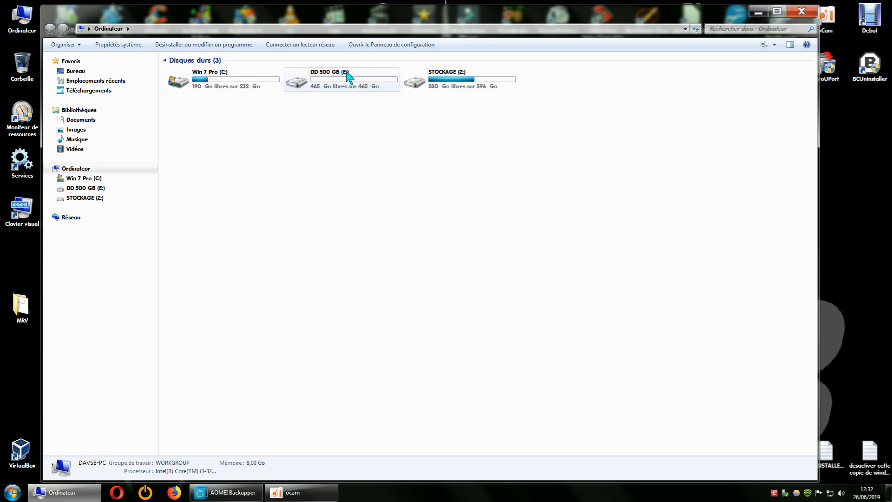
pyautogui.click(801, 11)
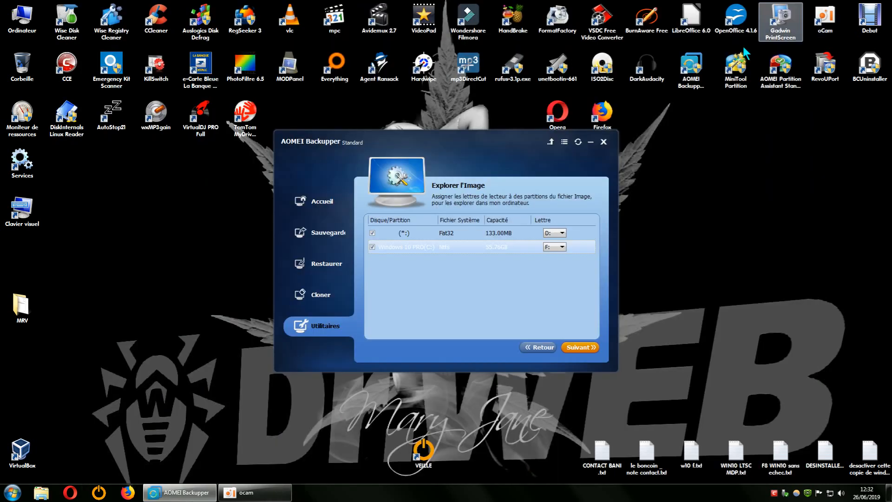
# - Open the drive letter lists for both image partitions and close them without changing the letters
pyautogui.click(561, 233)
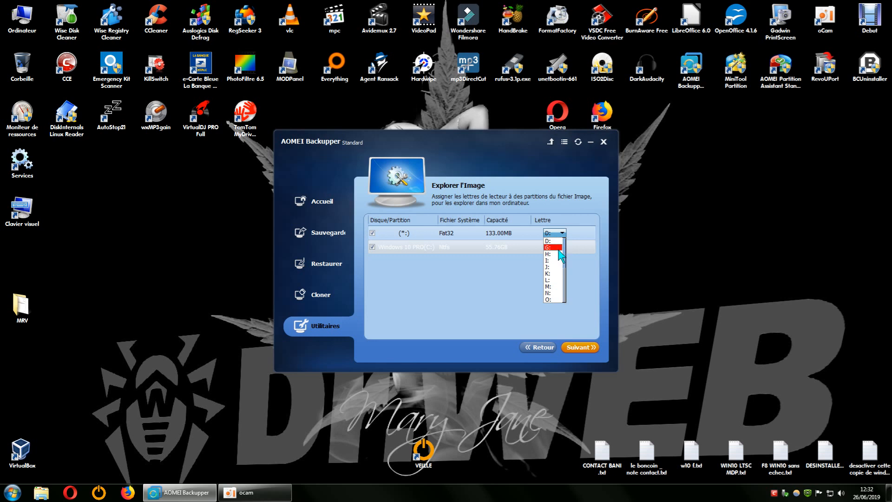
pyautogui.scroll(-4, 562, 257)
pyautogui.scroll(4, 562, 257)
pyautogui.click(518, 271)
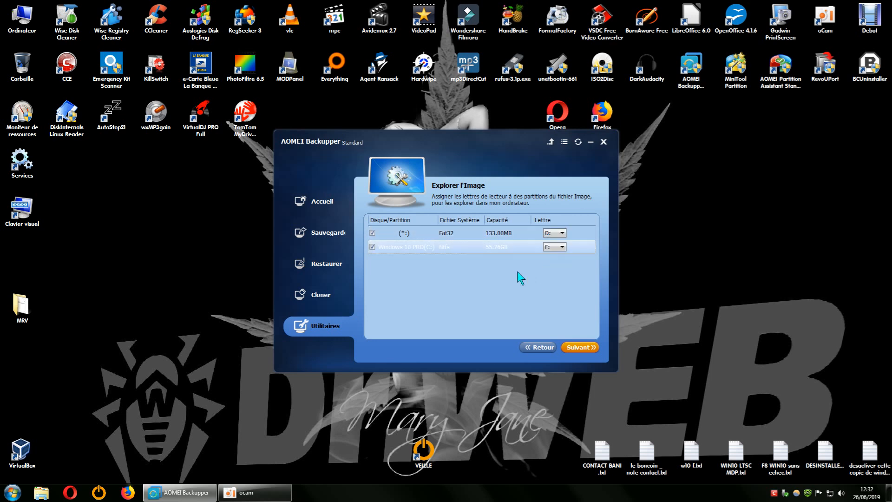
pyautogui.click(561, 246)
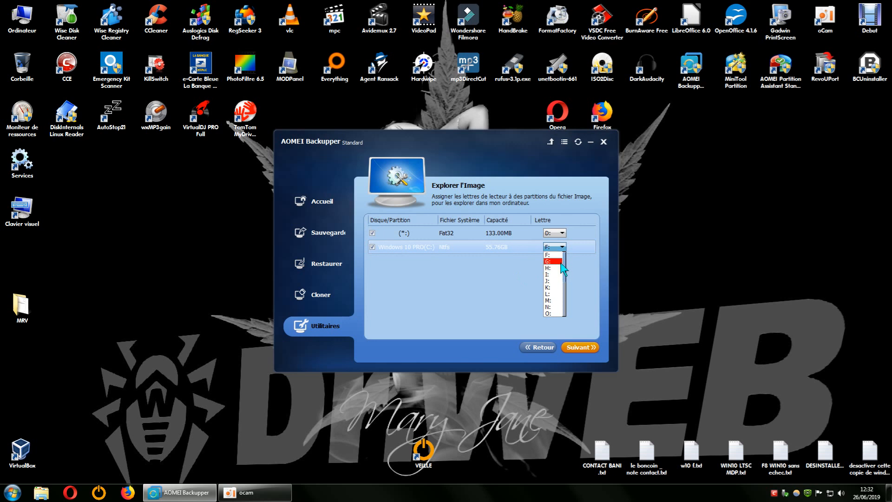
pyautogui.scroll(-4, 562, 283)
pyautogui.click(496, 288)
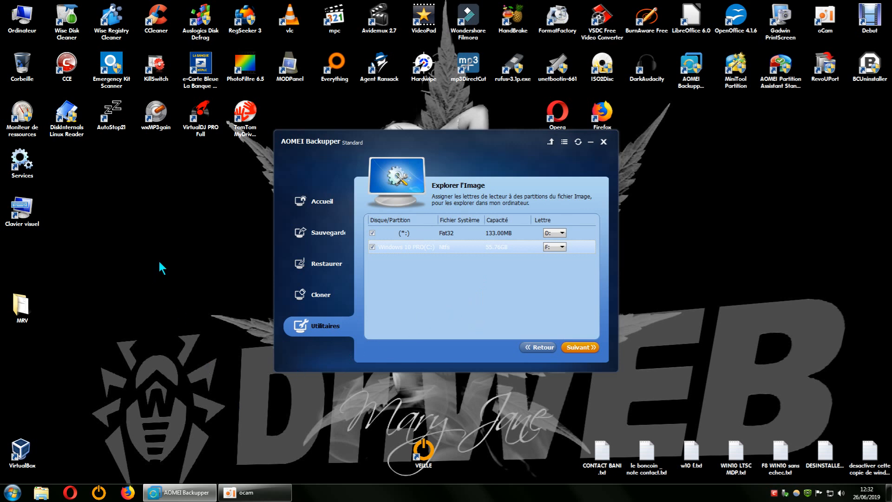
# - Quick-format DD 500 GB (E:) with the NTFS file system and default settings, then close the format dialog and Computer
pyautogui.doubleClick(21, 17)
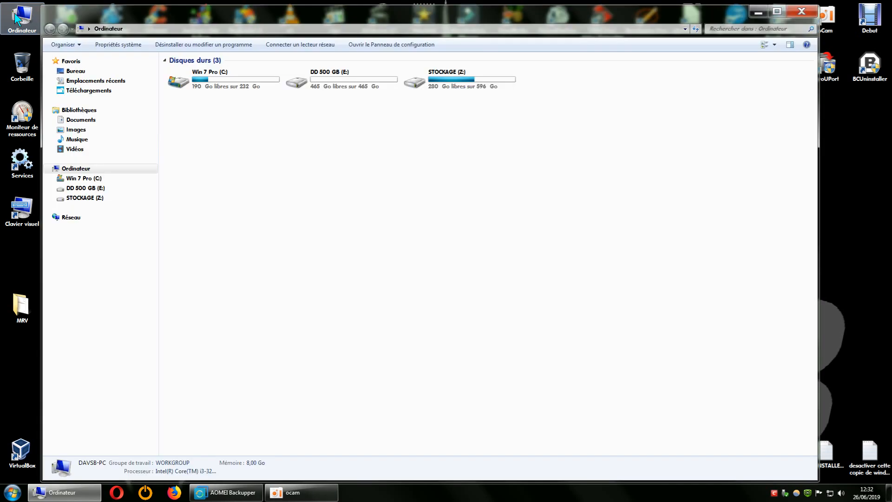
pyautogui.click(344, 87)
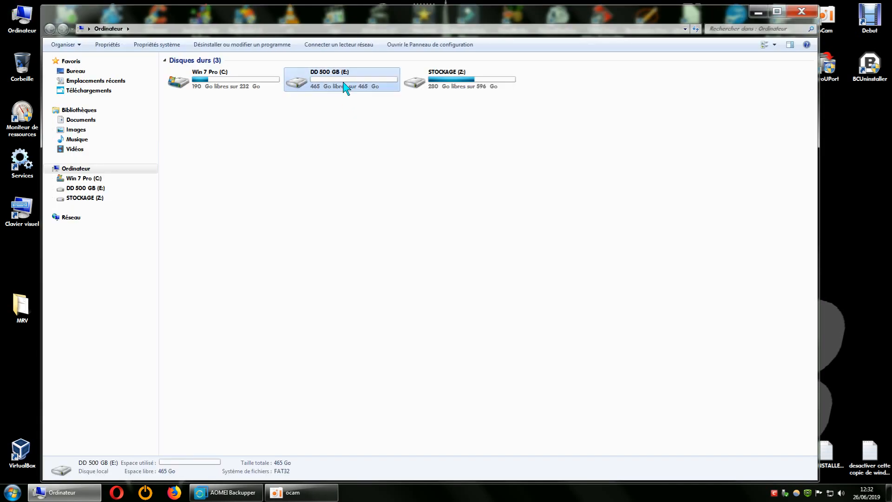
pyautogui.rightClick(344, 87)
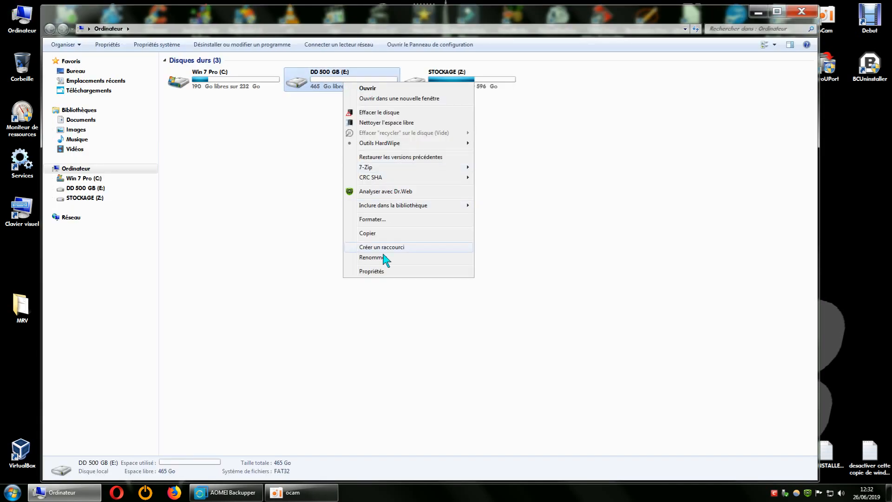
pyautogui.click(380, 221)
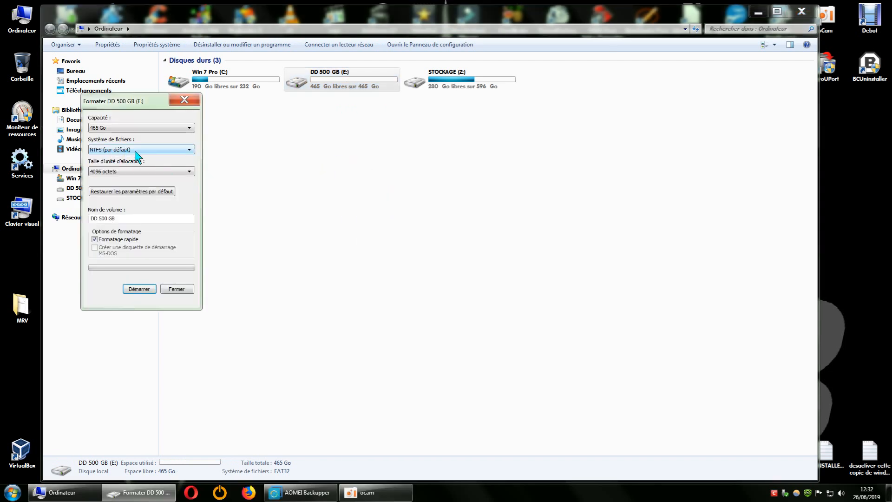
pyautogui.moveTo(157, 104); pyautogui.dragTo(421, 130)
pyautogui.click(388, 176)
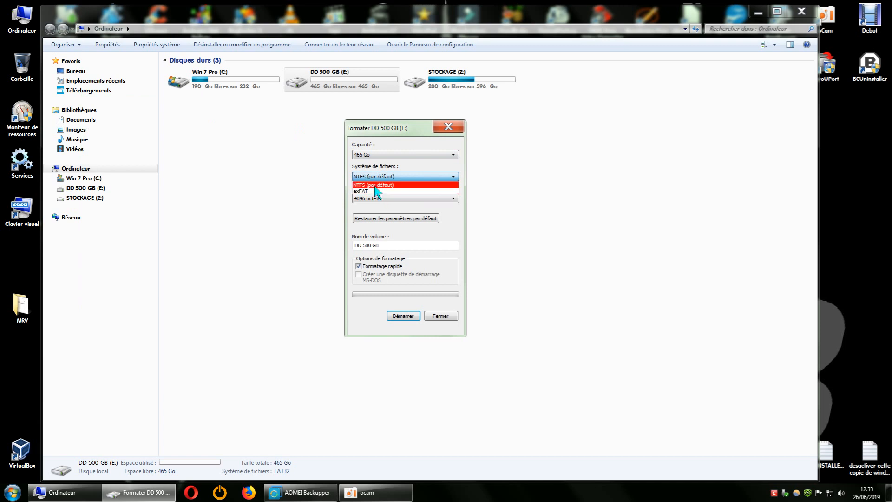
pyautogui.click(369, 177)
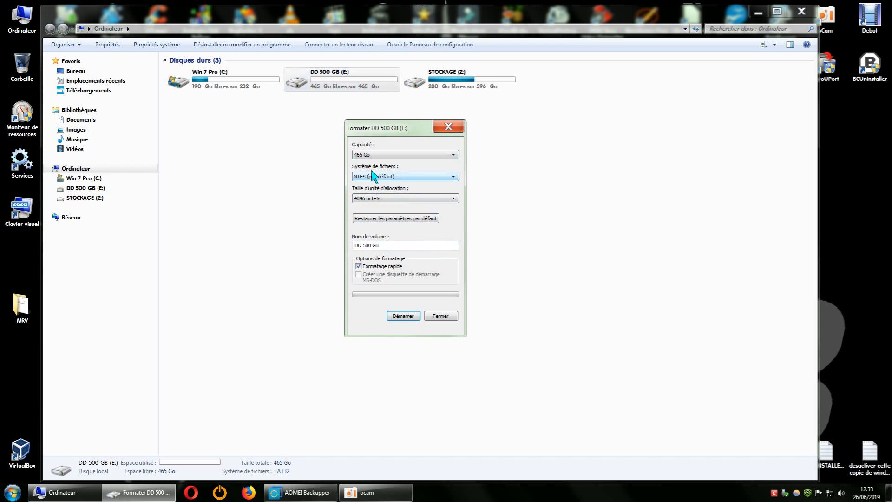
pyautogui.click(402, 316)
pyautogui.click(492, 246)
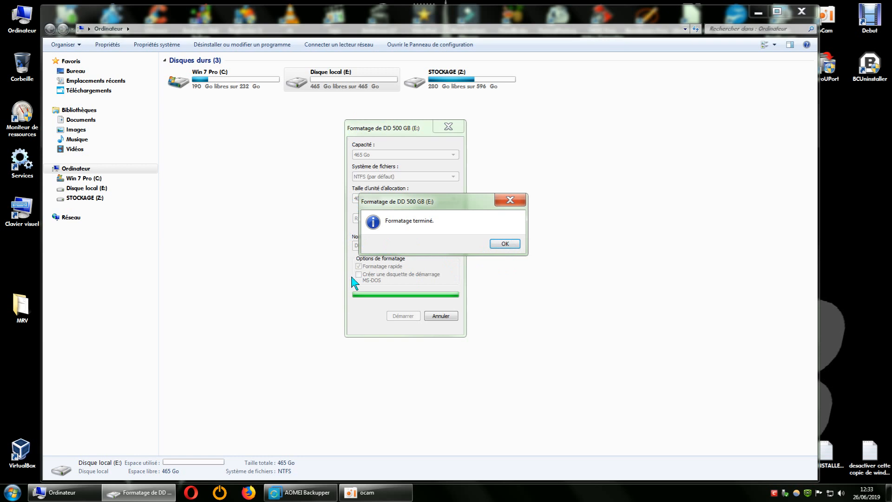
pyautogui.click(507, 245)
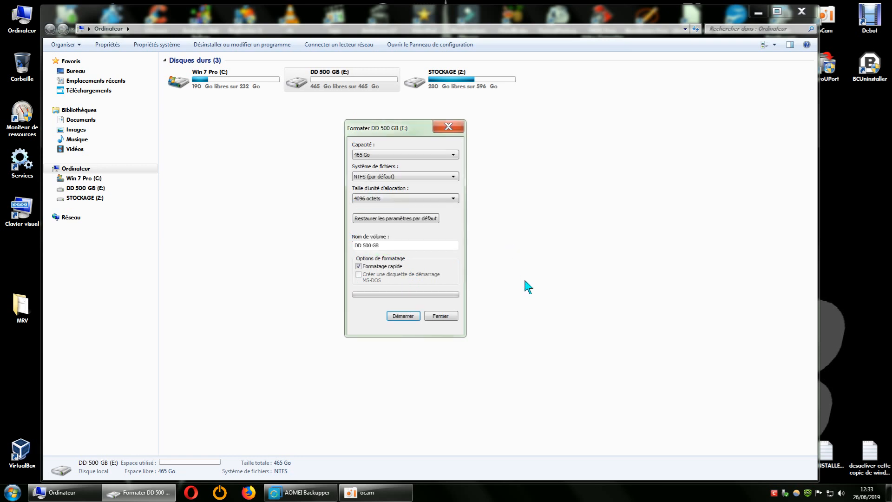
pyautogui.click(453, 129)
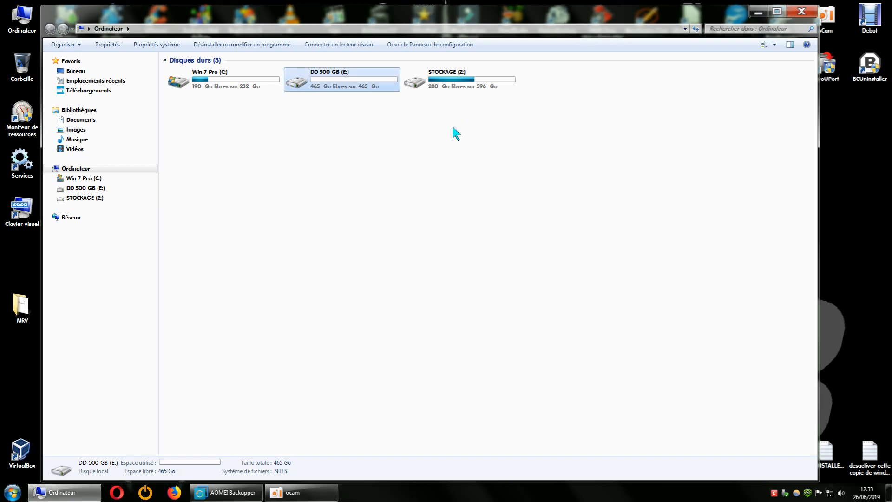
pyautogui.click(801, 11)
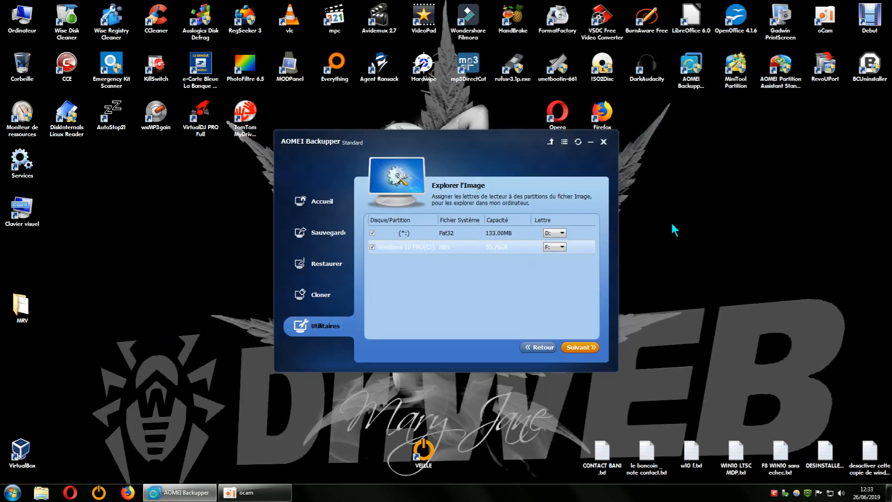
pyautogui.click(563, 233)
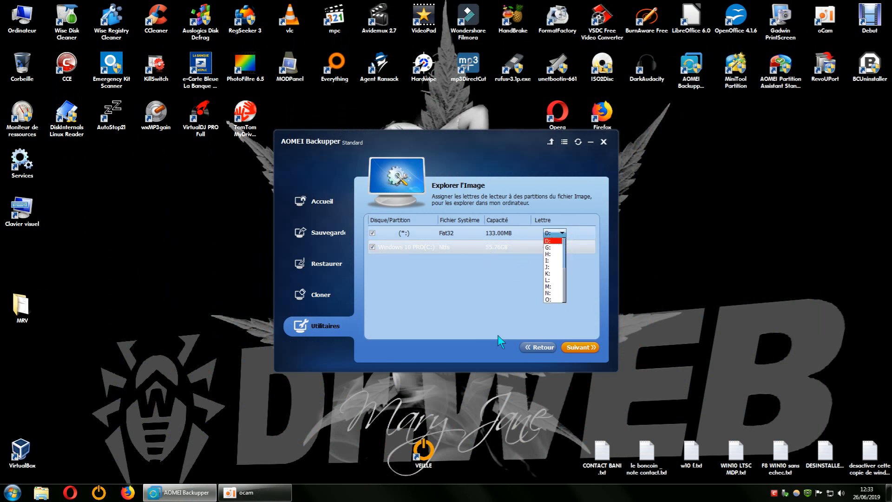
pyautogui.click(536, 352)
pyautogui.click(535, 349)
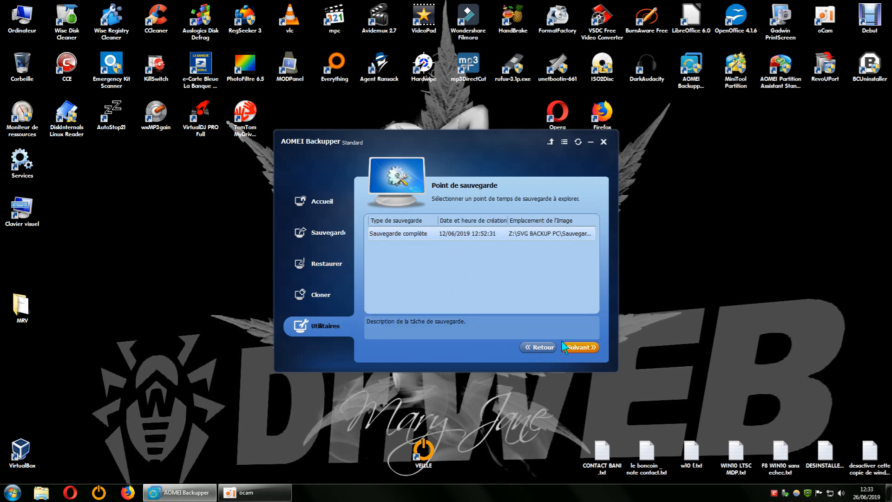
pyautogui.click(577, 347)
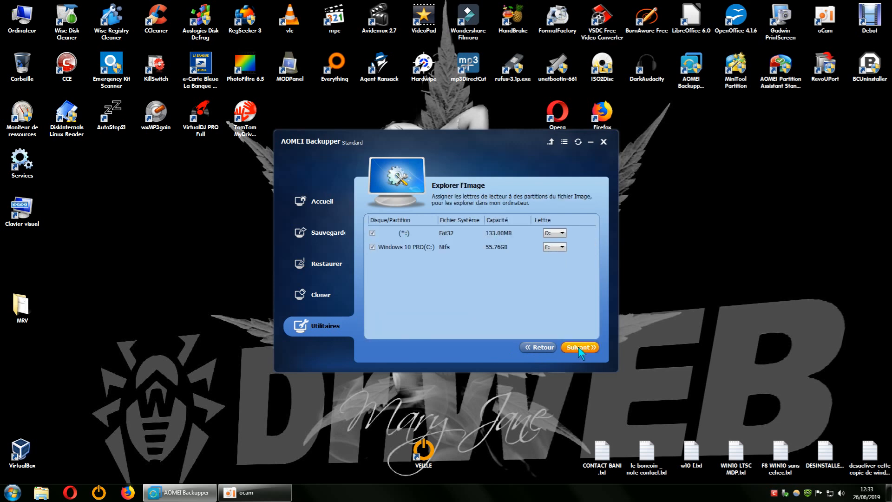
pyautogui.click(559, 232)
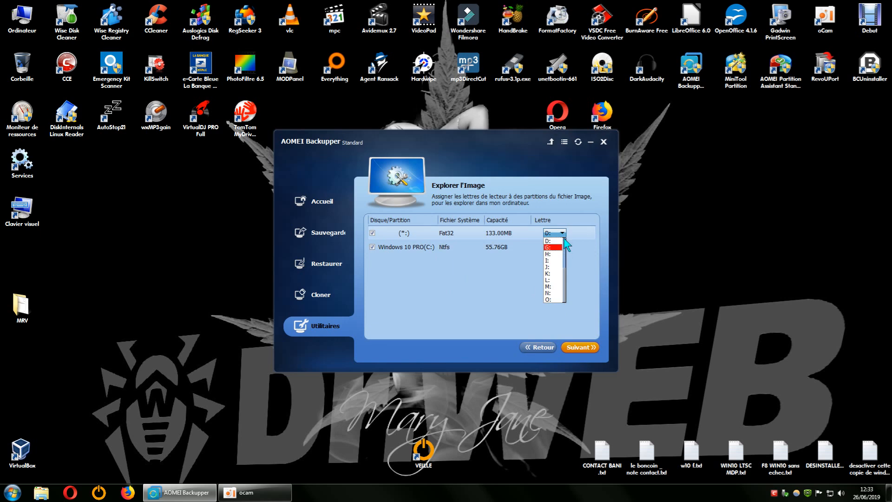
pyautogui.click(603, 141)
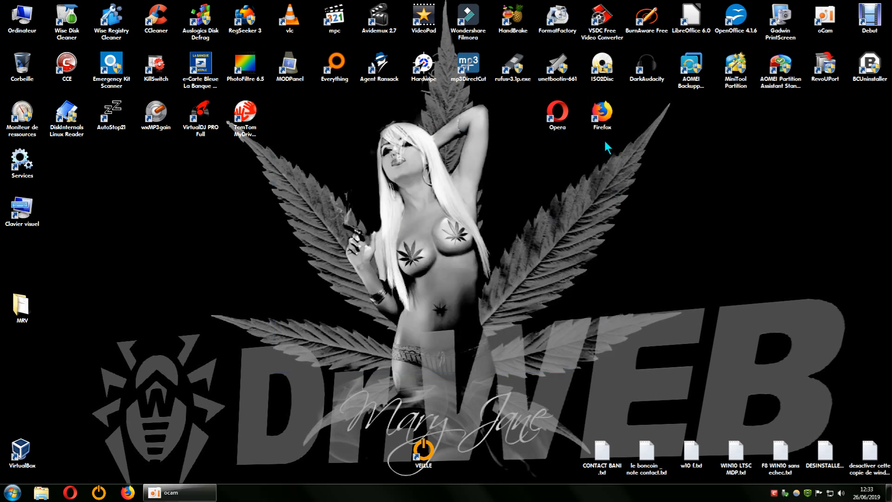
# - Refresh the desktop and relaunch AOMEI Backupper
pyautogui.rightClick(587, 184)
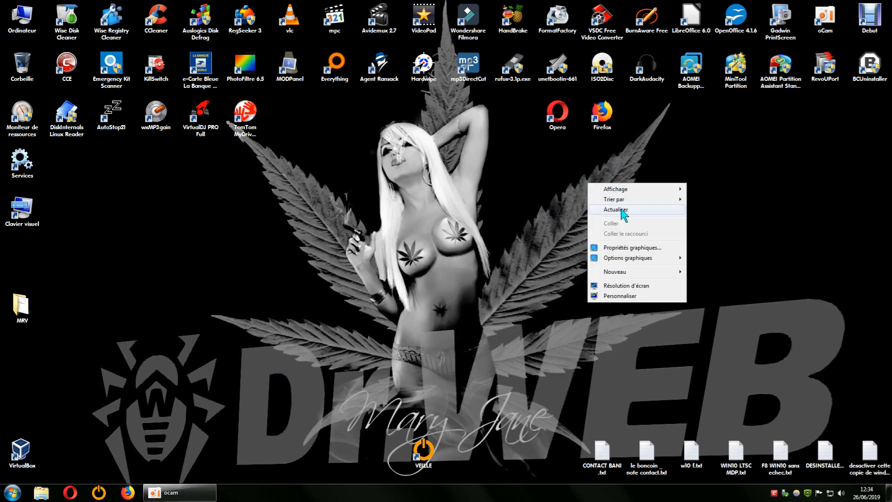
pyautogui.click(621, 209)
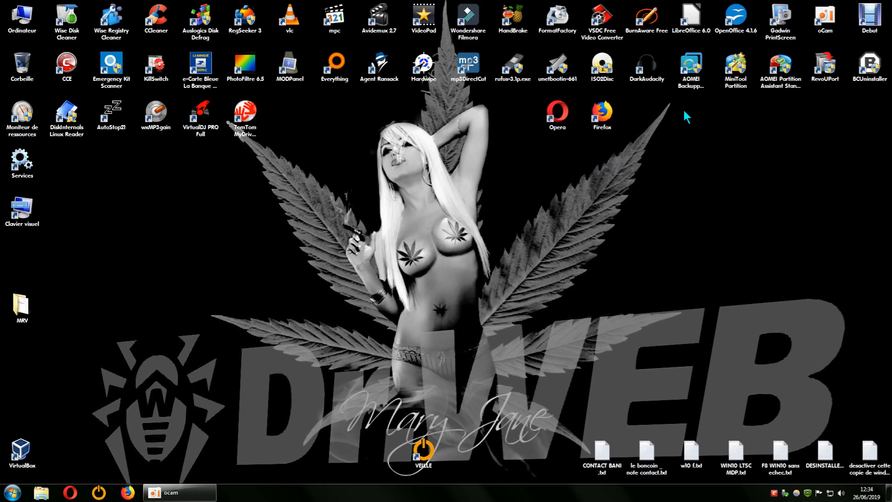
pyautogui.doubleClick(691, 67)
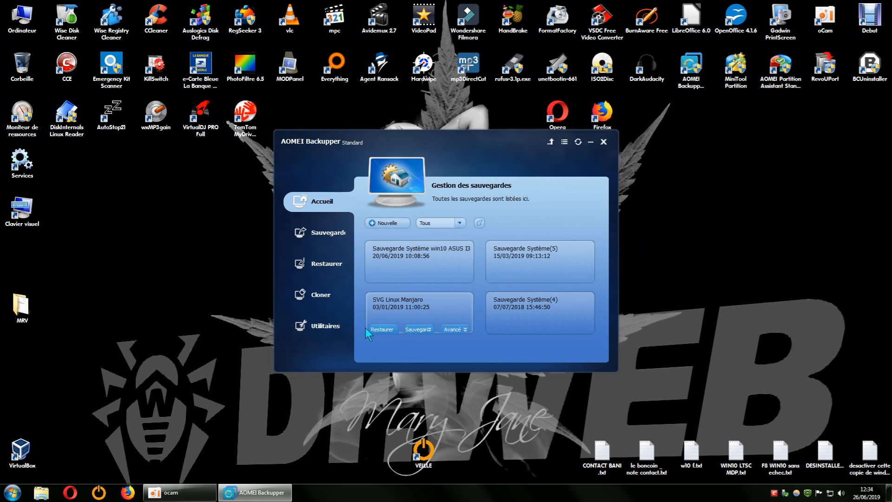
# - Start Explorer l'Image, select the Sauvegarde Système win10 ASUS I3 image and its full backup point to reach drive letter assignment
pyautogui.click(327, 326)
pyautogui.click(403, 291)
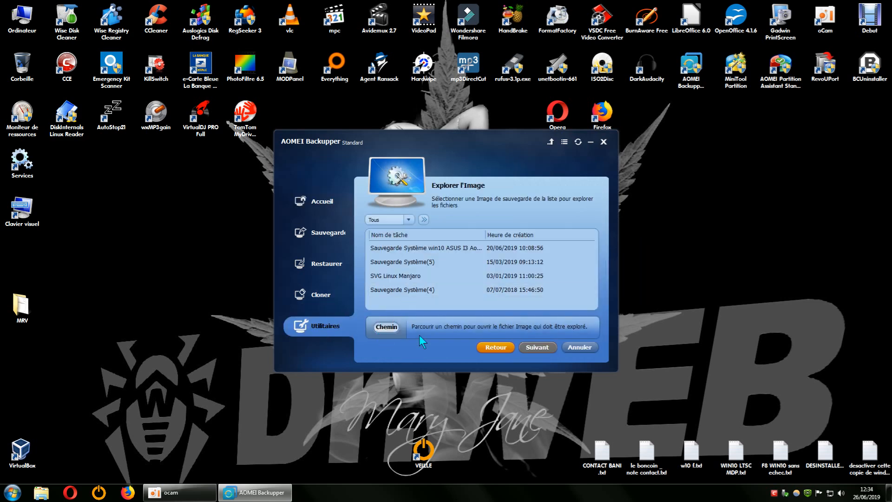
pyautogui.click(460, 250)
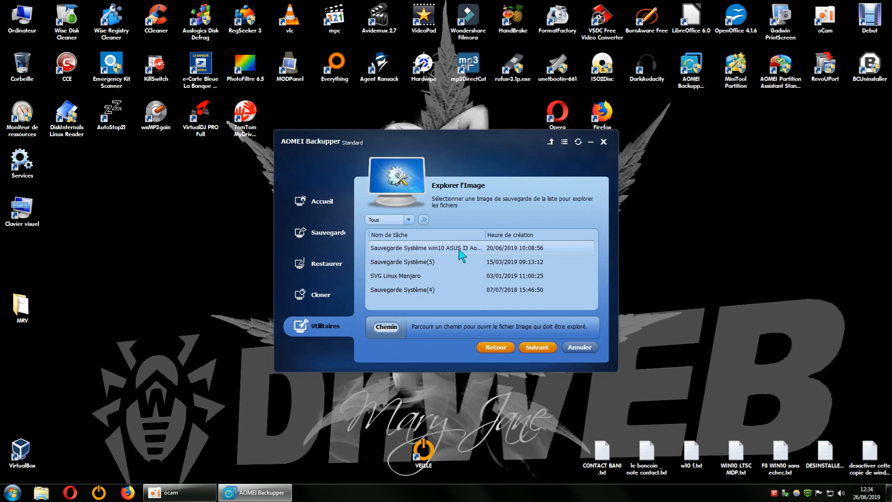
pyautogui.click(530, 347)
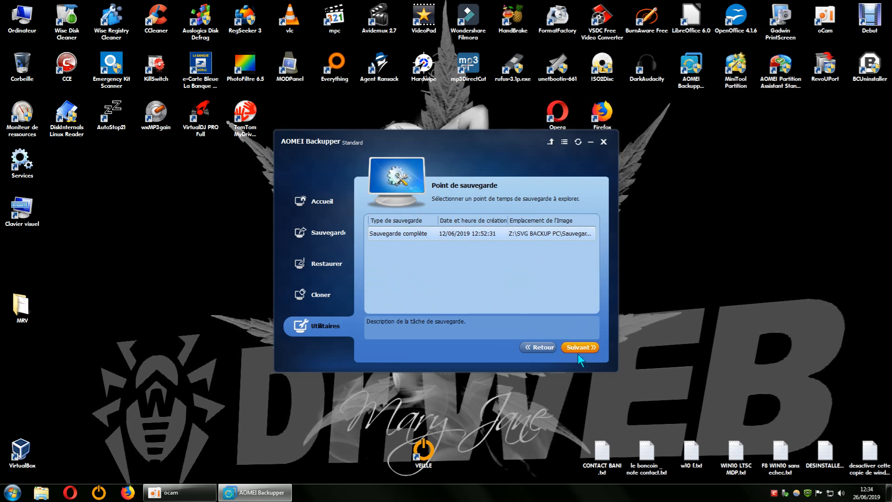
pyautogui.click(537, 347)
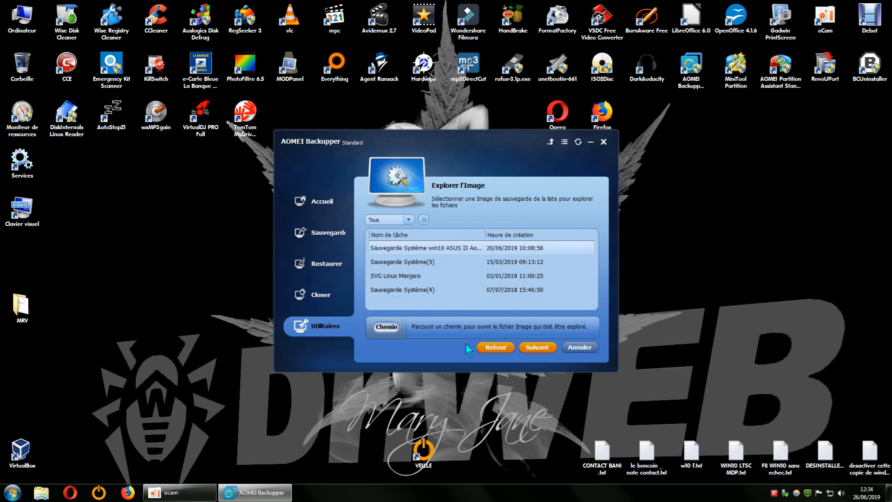
pyautogui.click(532, 347)
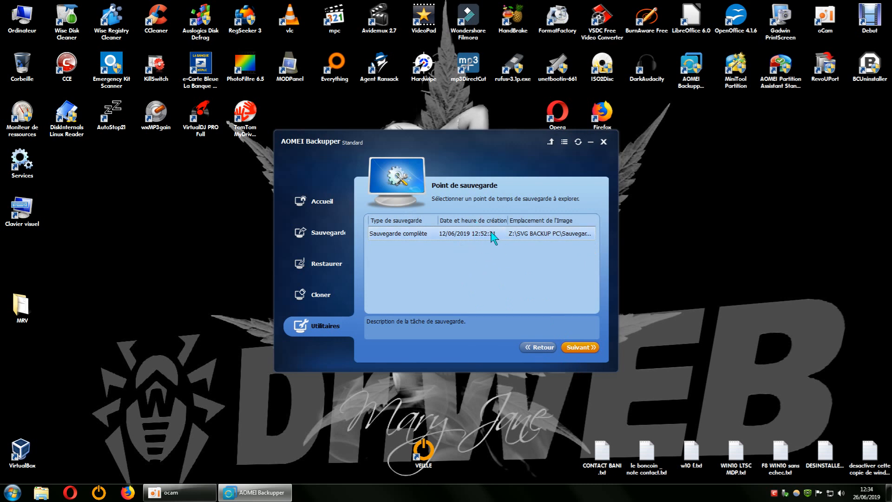
pyautogui.click(573, 347)
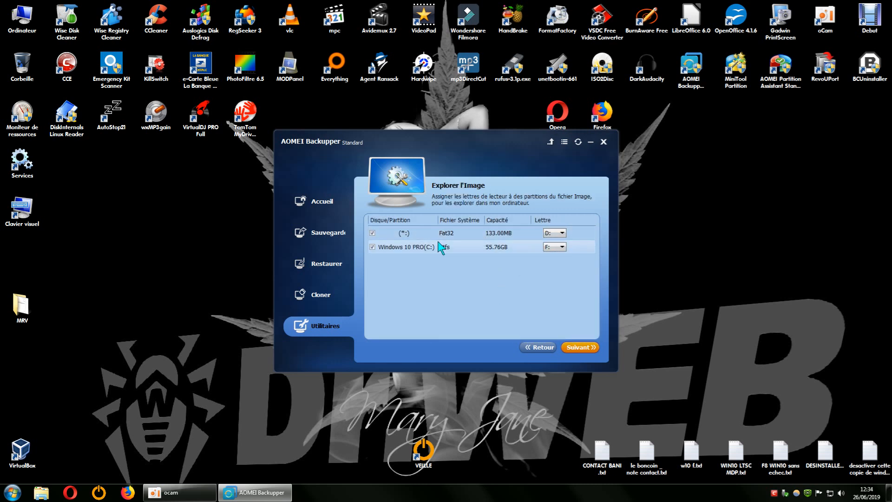
# - Return to the AOMEI Backupper home page from the drive letter assignment
pyautogui.click(559, 233)
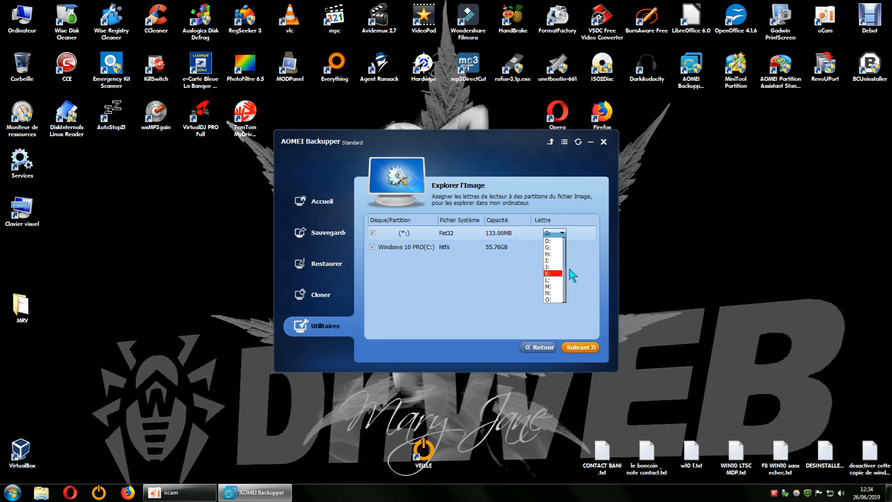
pyautogui.click(578, 143)
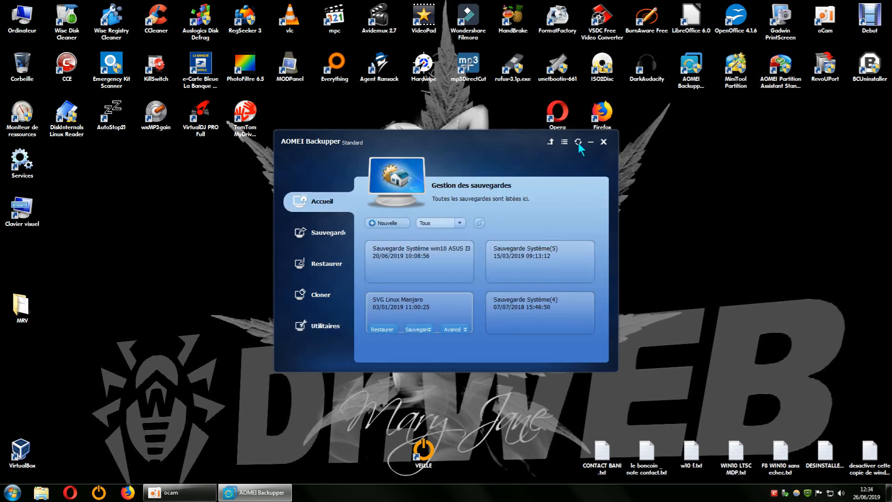
pyautogui.click(578, 143)
# - Restart Explorer l'Image with the Sauvegarde Système win10 ASUS I3 image and its full backup point
pyautogui.click(328, 326)
pyautogui.click(413, 288)
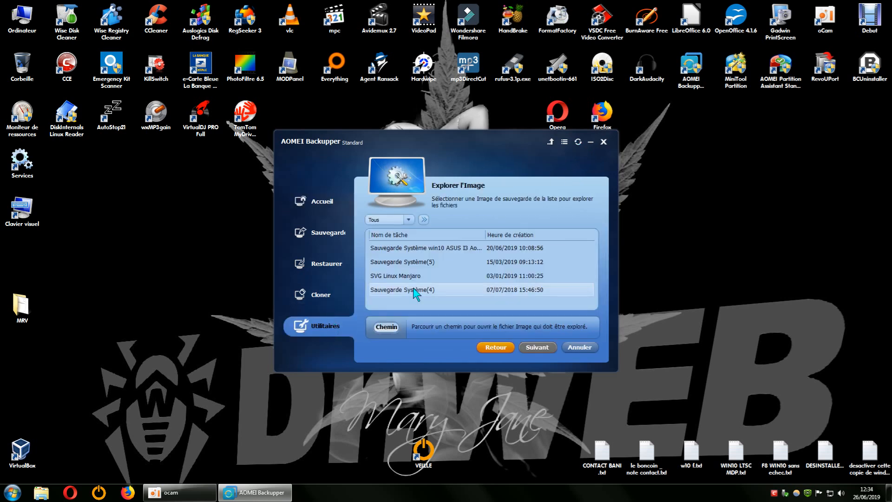
pyautogui.click(472, 250)
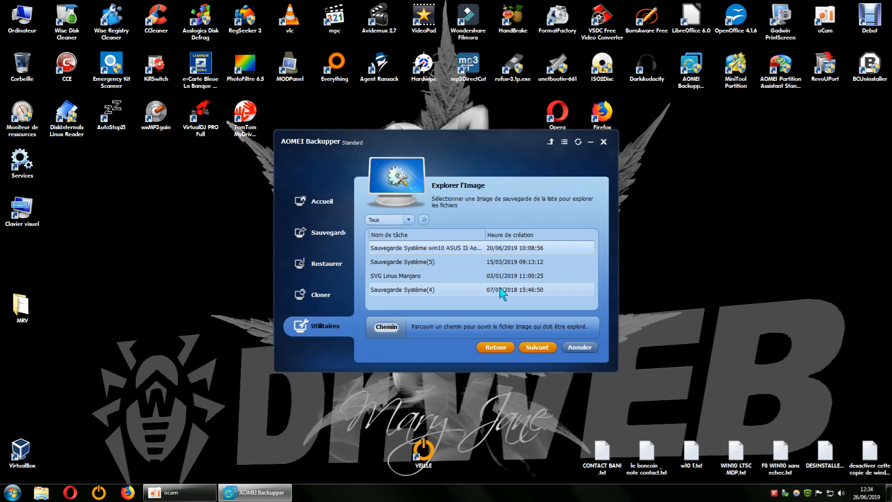
pyautogui.click(534, 344)
pyautogui.click(515, 233)
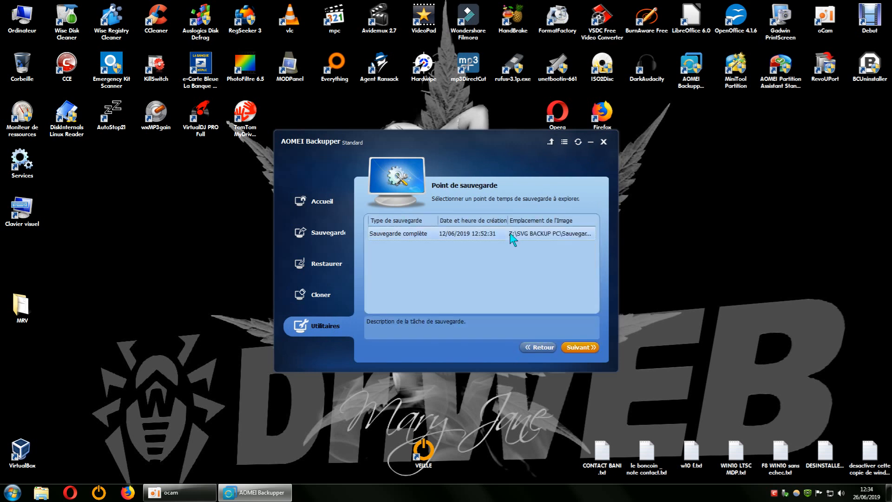
pyautogui.click(579, 347)
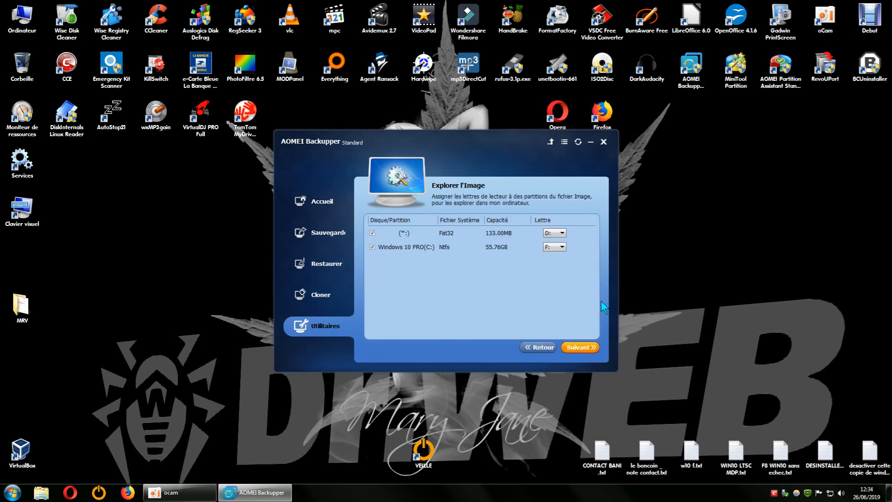
# - Open the drive letter lists for both image partitions without changing them, then close AOMEI Backupper
pyautogui.click(554, 232)
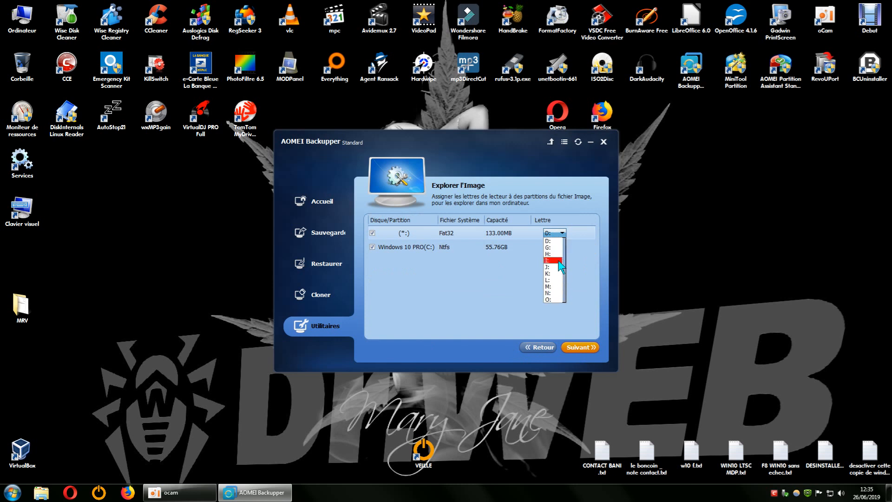
pyautogui.click(557, 249)
pyautogui.click(558, 249)
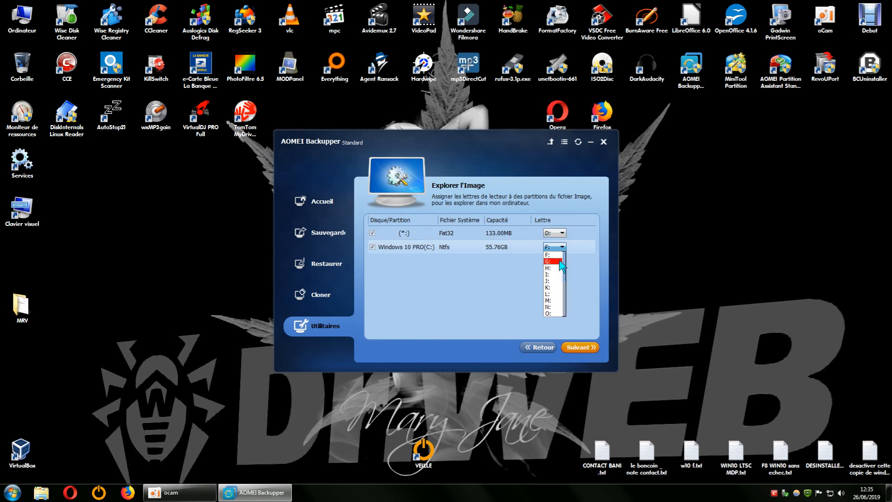
pyautogui.click(518, 322)
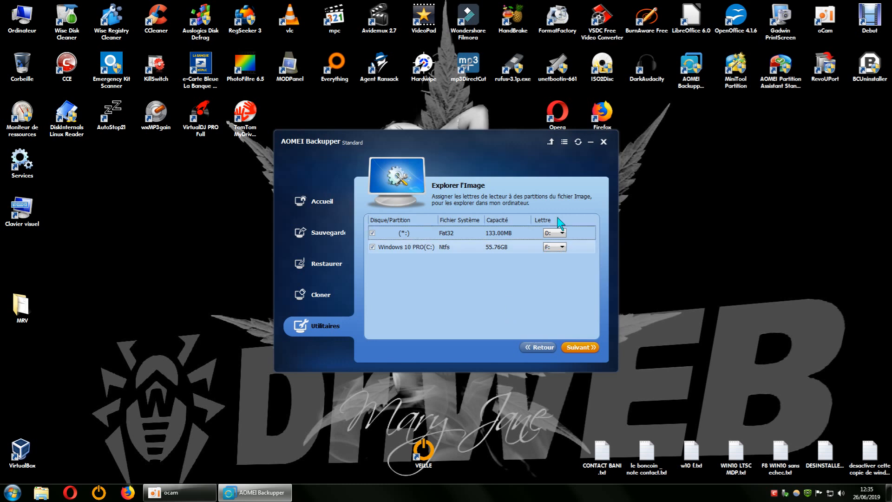
pyautogui.click(604, 141)
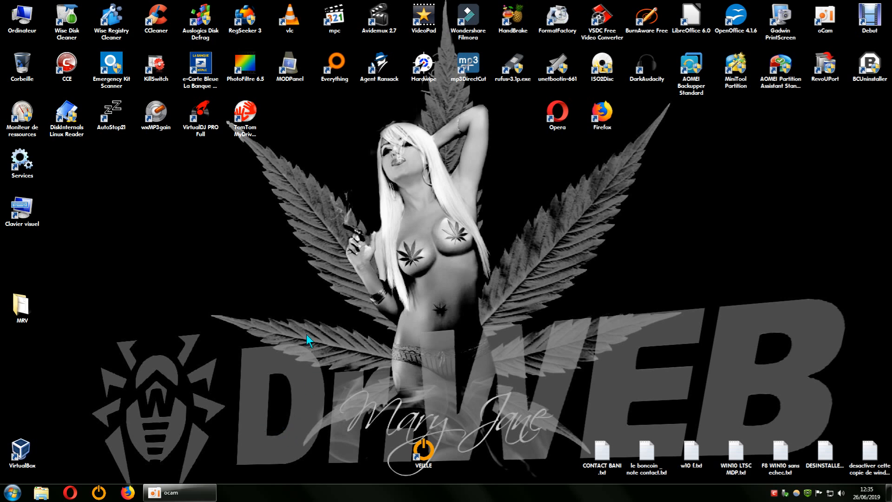
pyautogui.rightClick(436, 247)
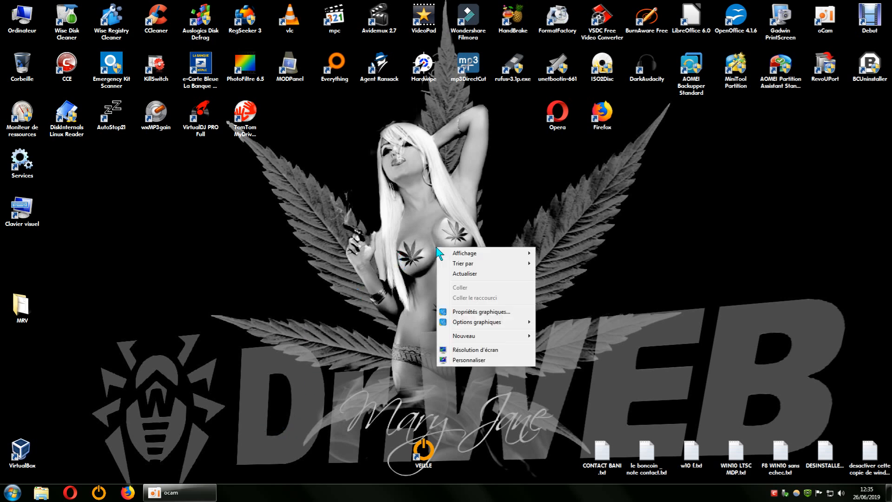
pyautogui.click(461, 271)
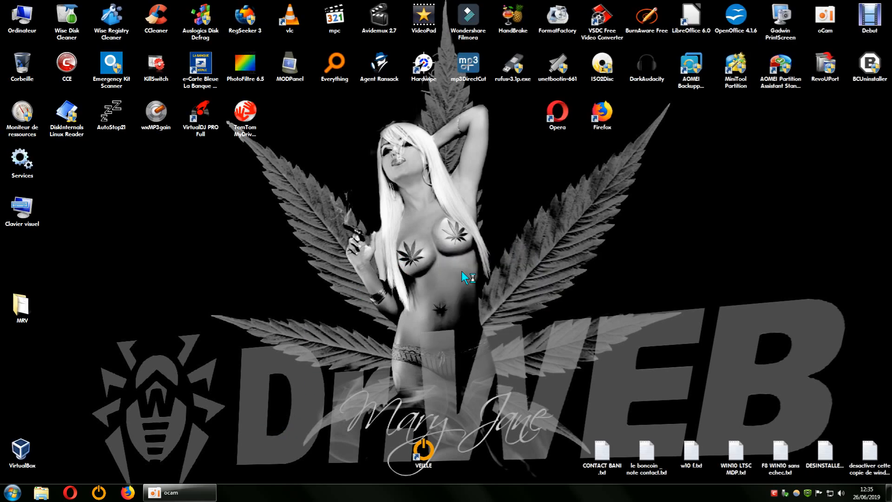
pyautogui.rightClick(285, 228)
pyautogui.click(334, 258)
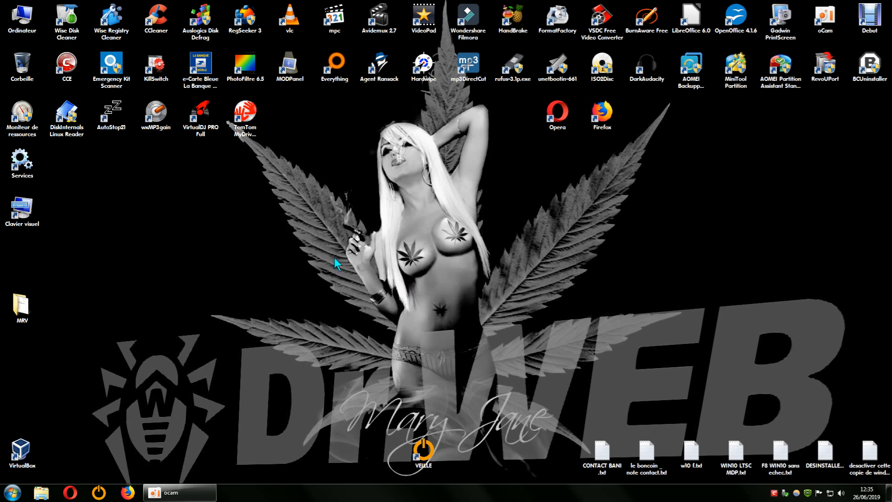
# - Quick-format the DD 500 GB (E:) drive in NTFS with default settings, then close the Computer window
pyautogui.doubleClick(37, 25)
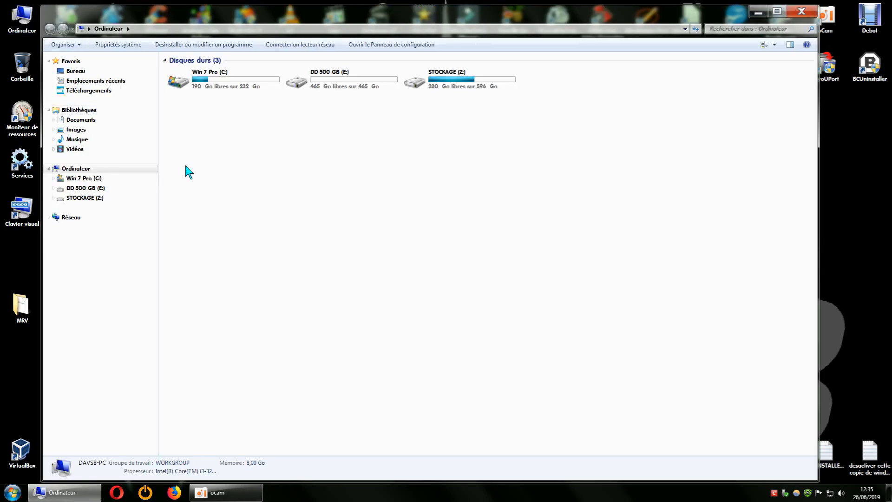
pyautogui.rightClick(341, 83)
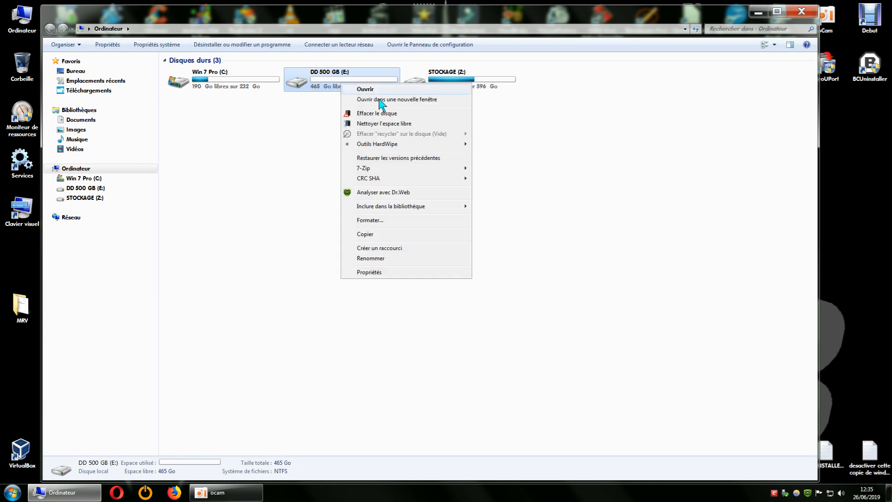
pyautogui.click(371, 221)
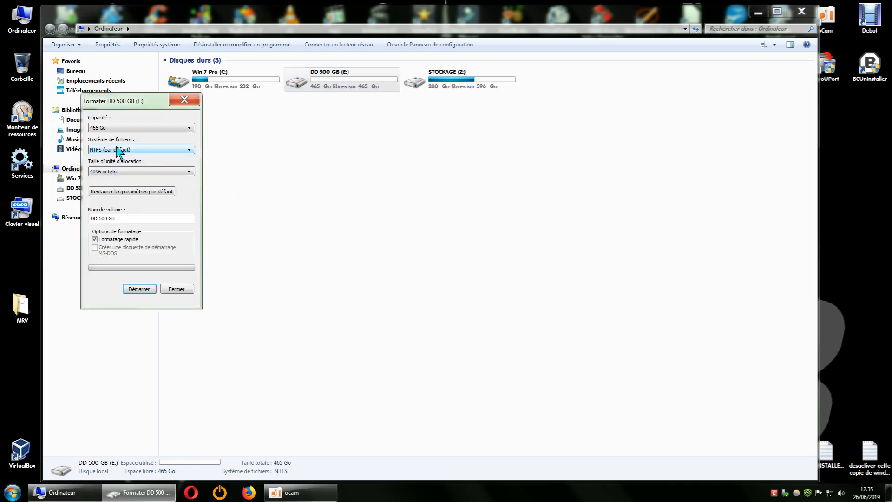
pyautogui.click(145, 289)
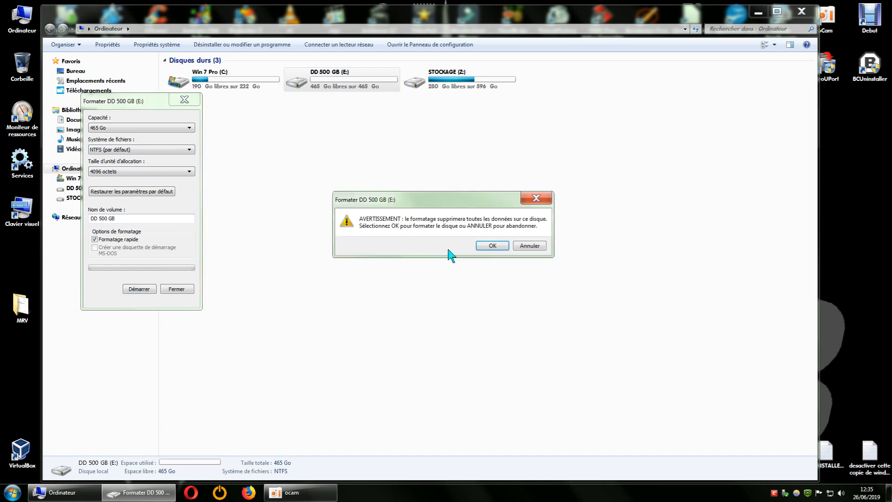
pyautogui.click(477, 244)
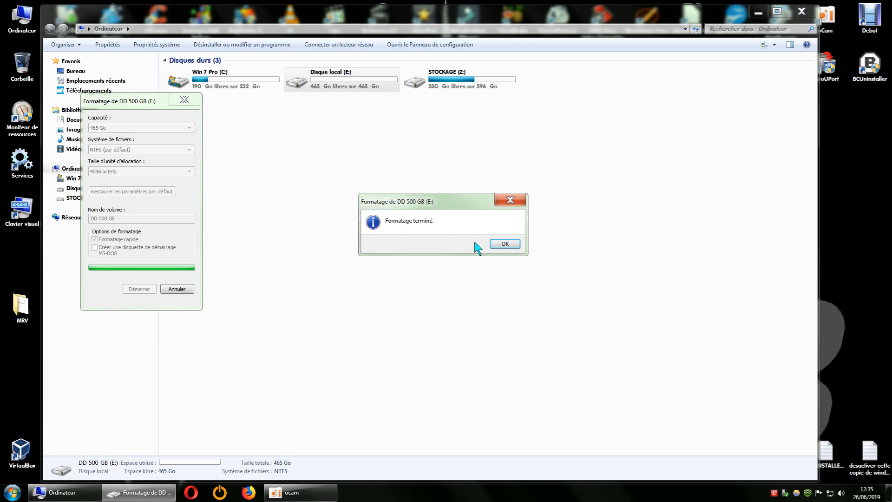
pyautogui.click(500, 243)
pyautogui.click(194, 104)
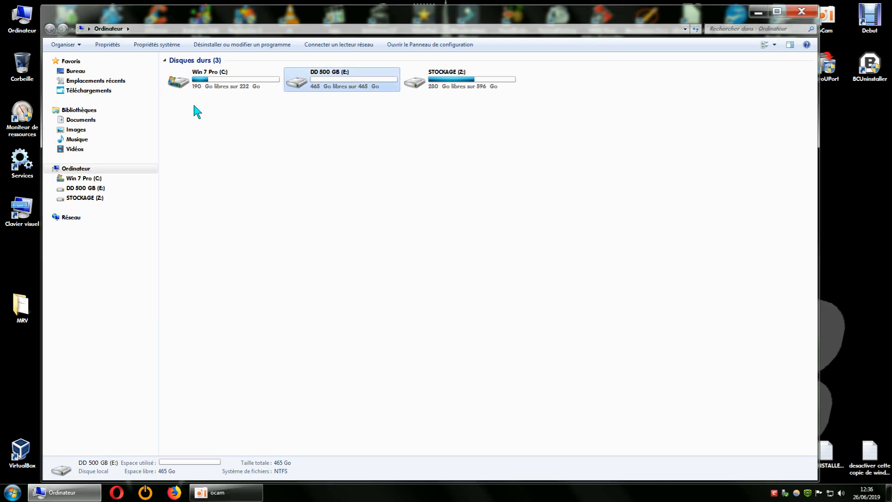
pyautogui.click(801, 11)
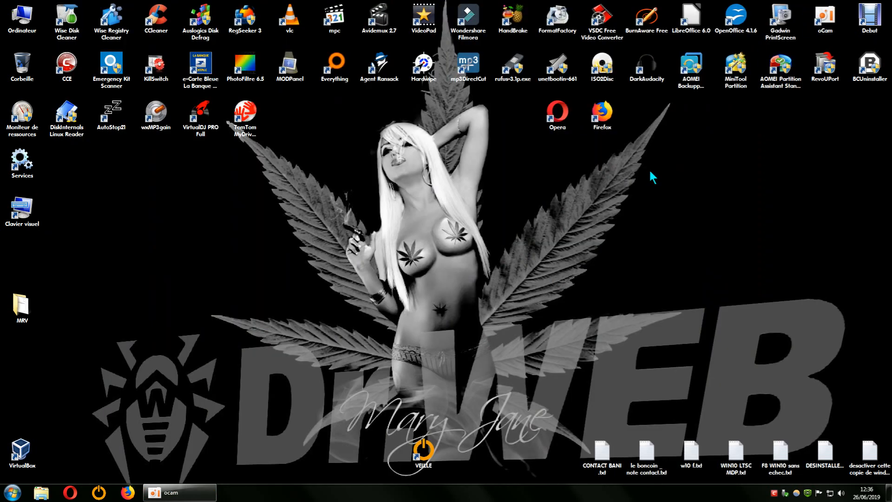
# - Start Explorer l'Image with the Sauvegarde Système win10 ASUS I3 image and its full backup point
pyautogui.doubleClick(698, 81)
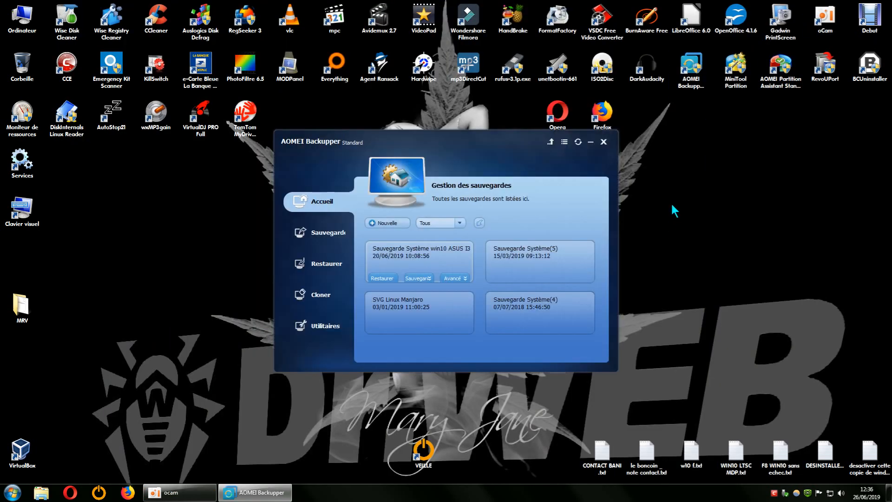
pyautogui.click(347, 325)
pyautogui.click(420, 289)
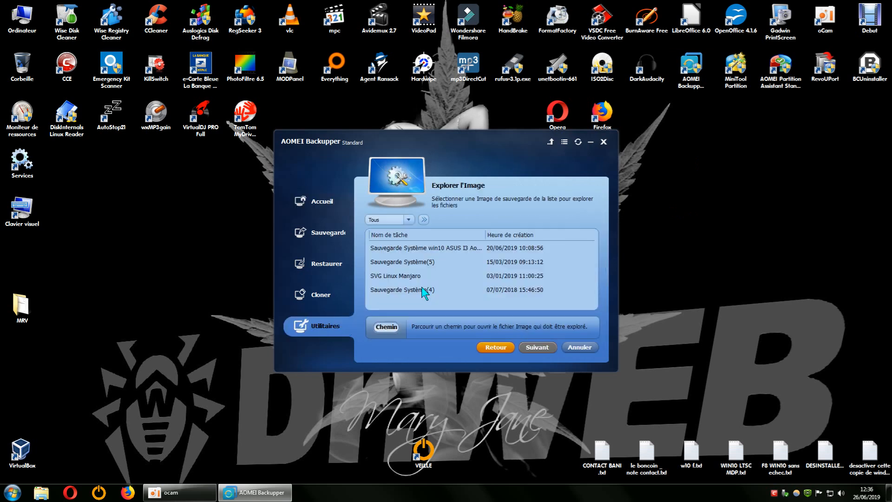
pyautogui.click(508, 247)
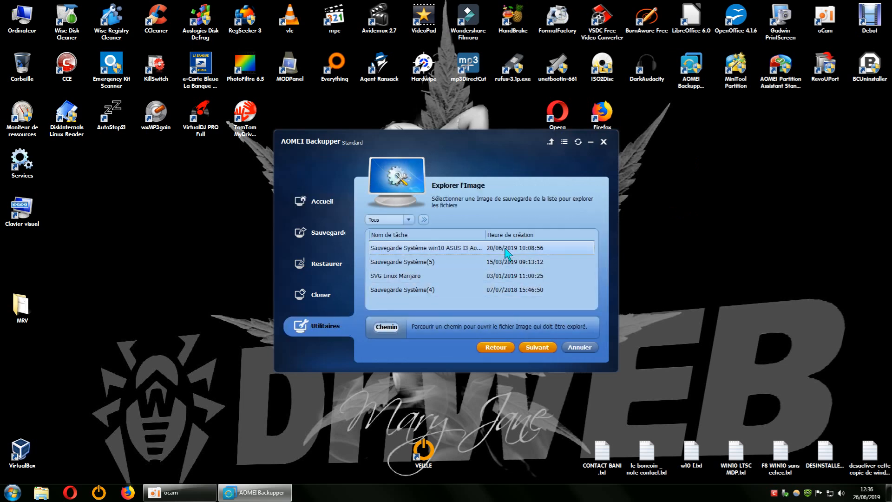
pyautogui.click(532, 343)
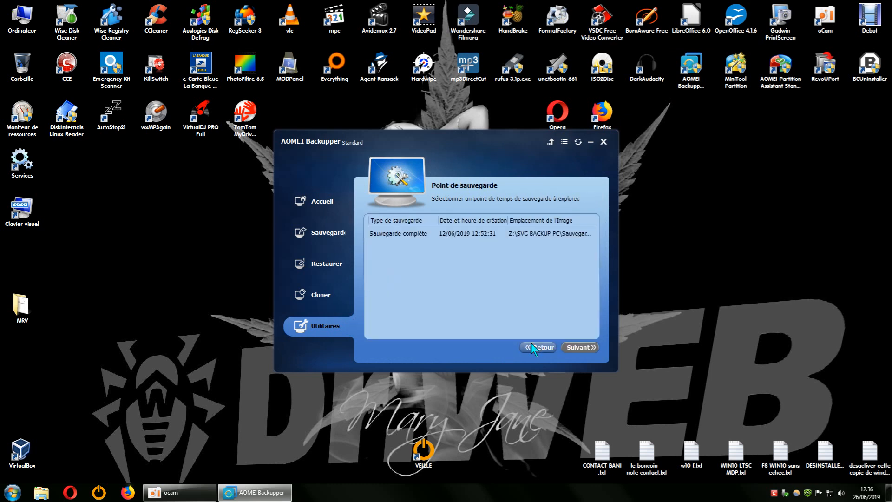
pyautogui.click(520, 237)
pyautogui.click(570, 346)
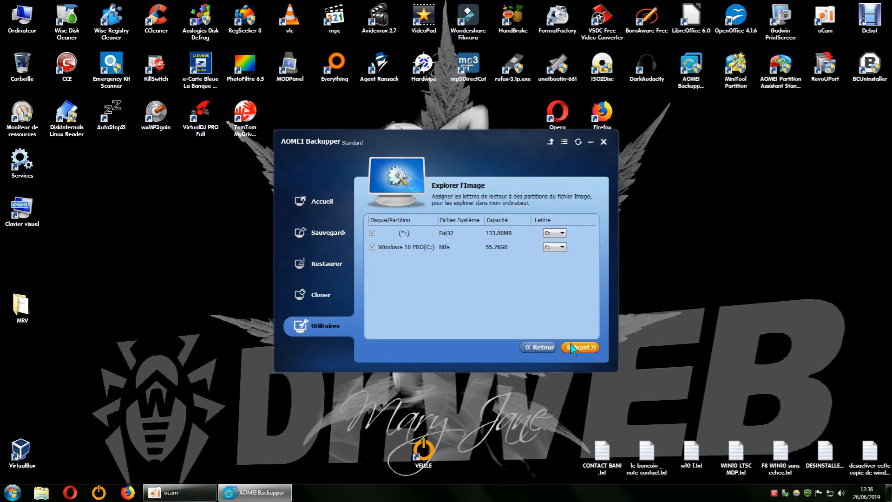
# - Open the first partition's drive letter list without changing it, then close AOMEI Backupper
pyautogui.click(561, 232)
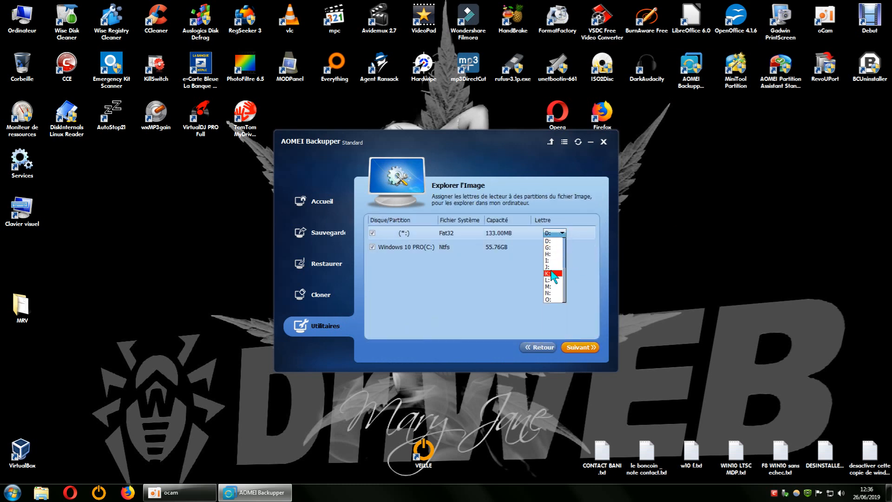
pyautogui.click(504, 287)
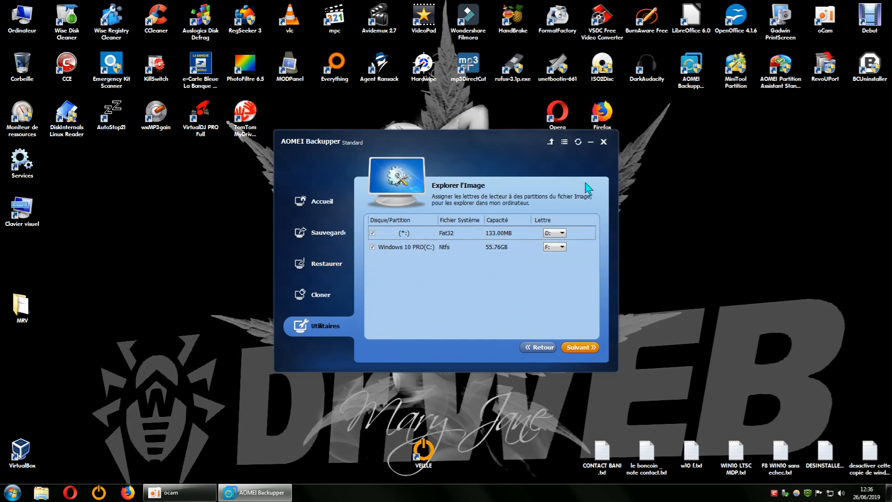
pyautogui.click(604, 142)
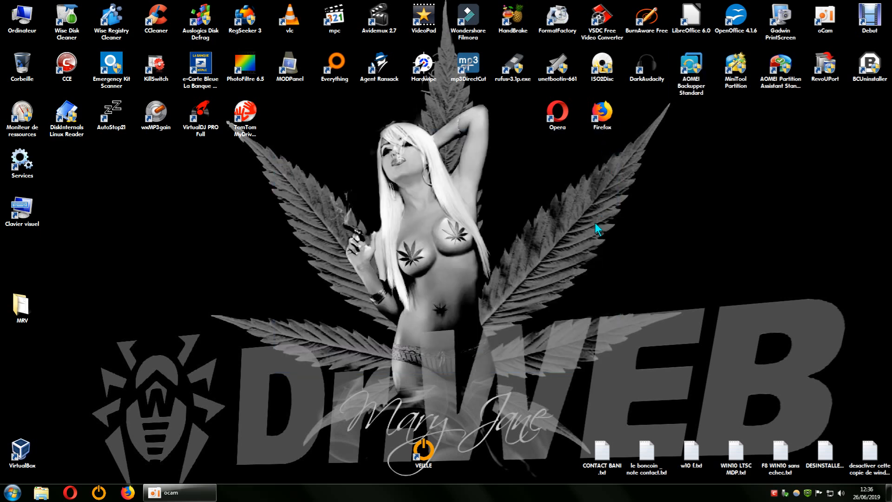
# - In MiniTool Partition Wizard, delete the E:DD 500 GB partition on Disk 3 and apply the change
pyautogui.doubleClick(735, 78)
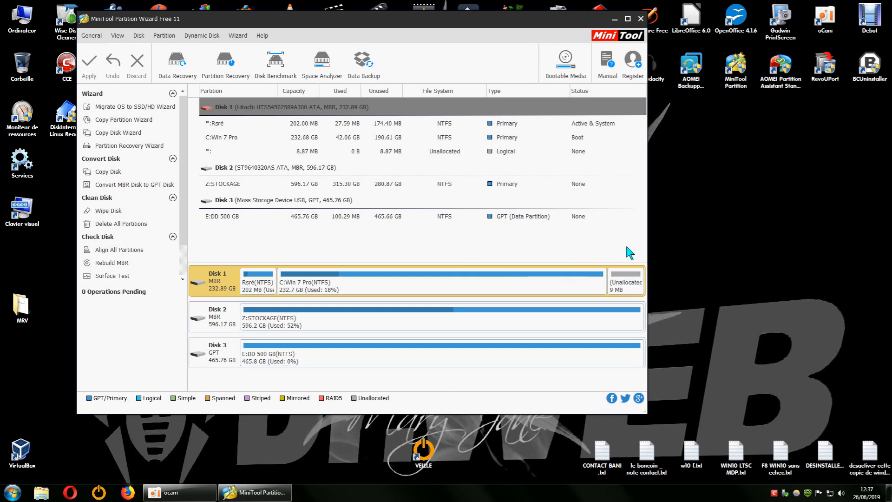
pyautogui.click(274, 357)
pyautogui.rightClick(274, 358)
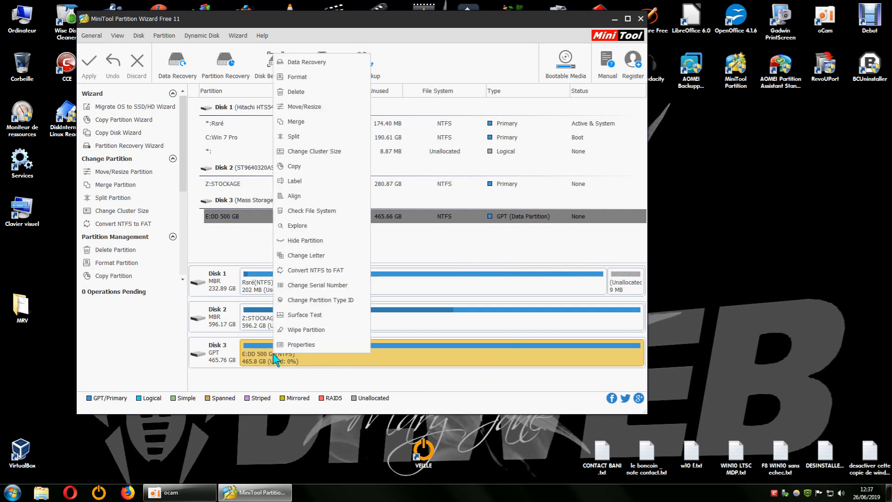
pyautogui.click(312, 95)
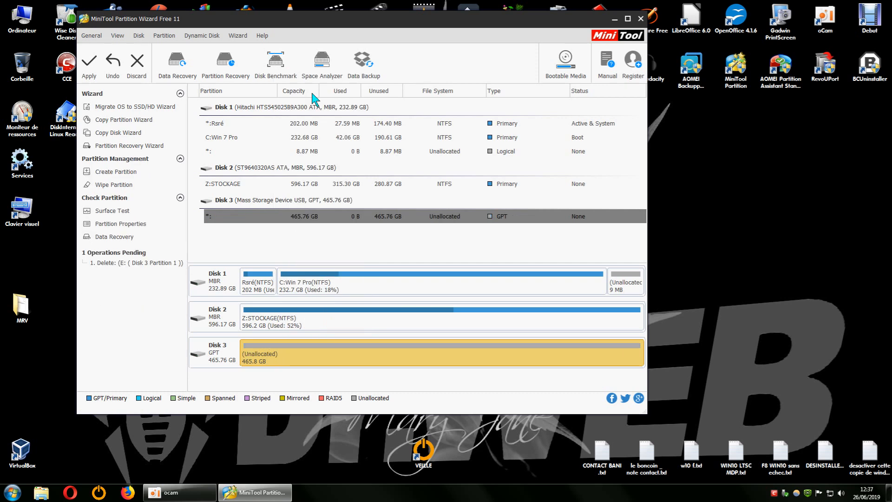
pyautogui.click(94, 80)
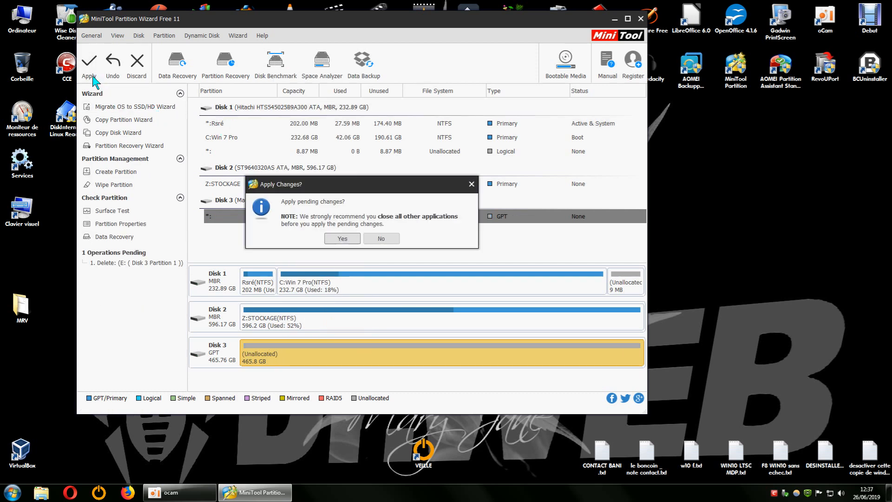
pyautogui.click(343, 238)
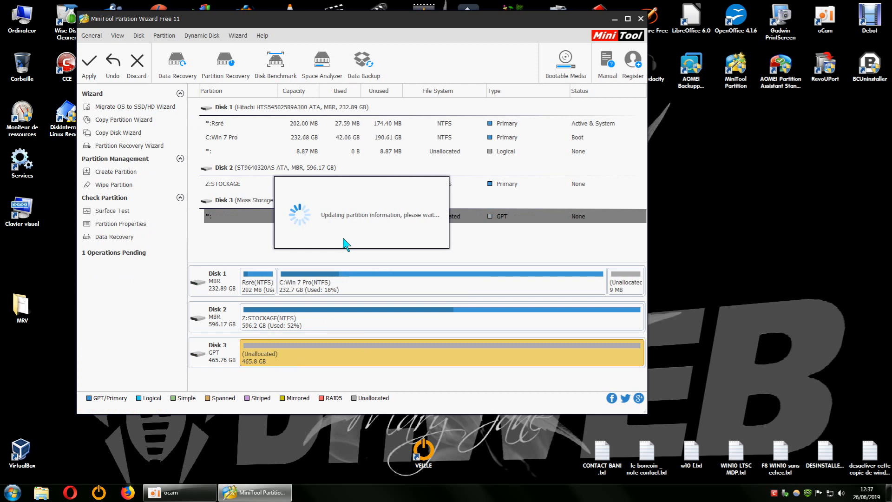
pyautogui.click(364, 236)
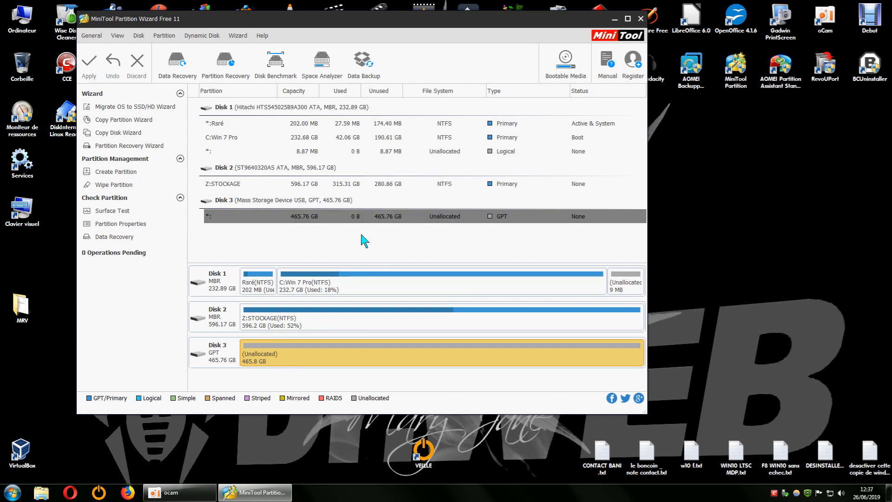
# - Create a primary NTFS partition labelled DD 500gb with letter D: filling Disk 3, apply it, and close MiniTool
pyautogui.rightClick(262, 356)
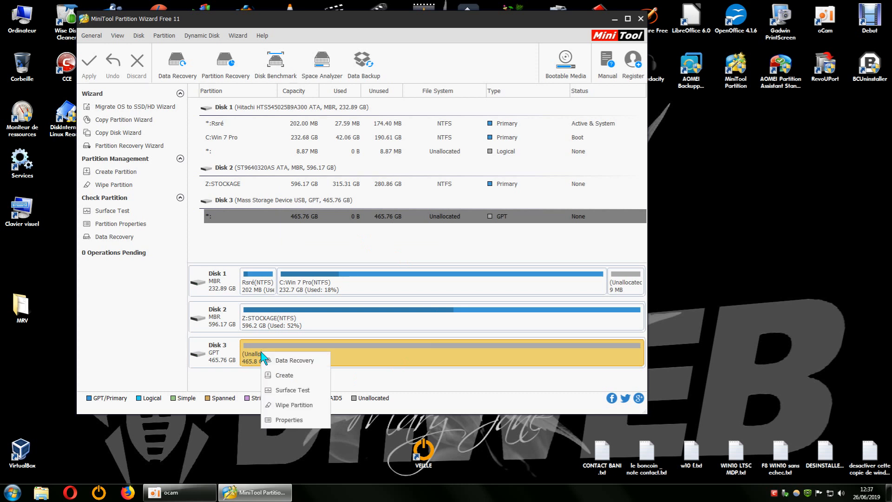
pyautogui.click(291, 375)
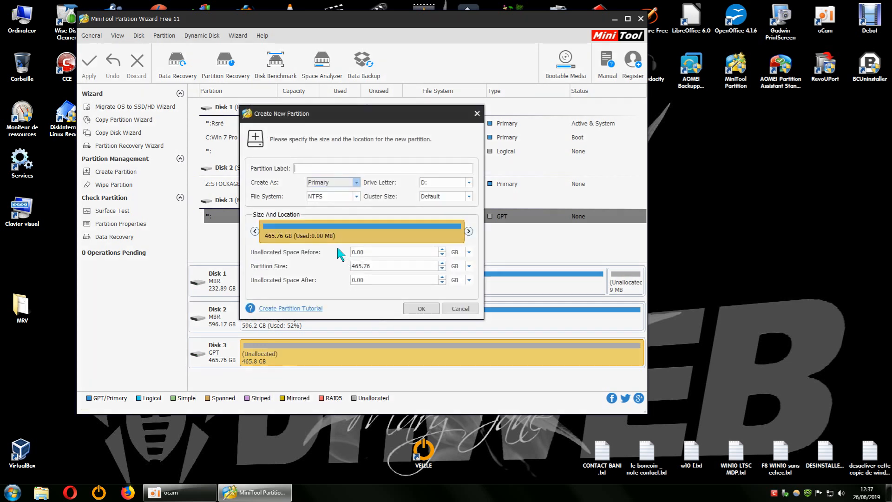
pyautogui.moveTo(426, 119); pyautogui.dragTo(646, 140)
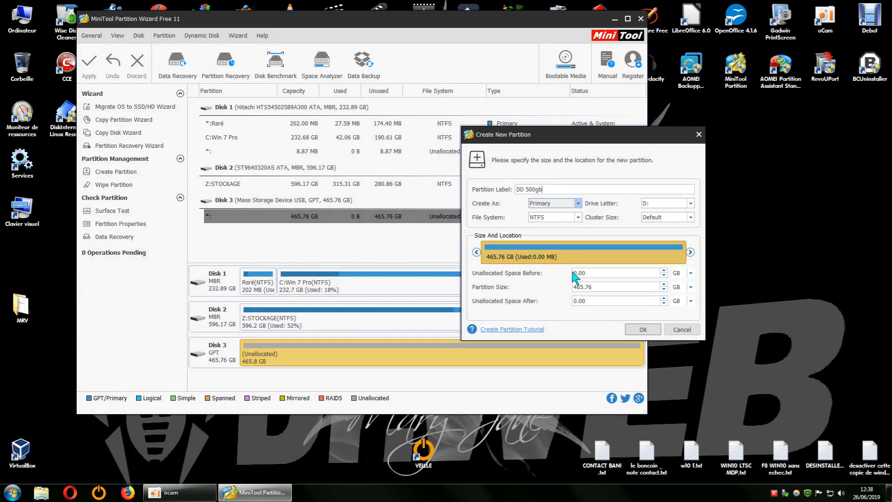
pyautogui.click(664, 284)
pyautogui.click(640, 329)
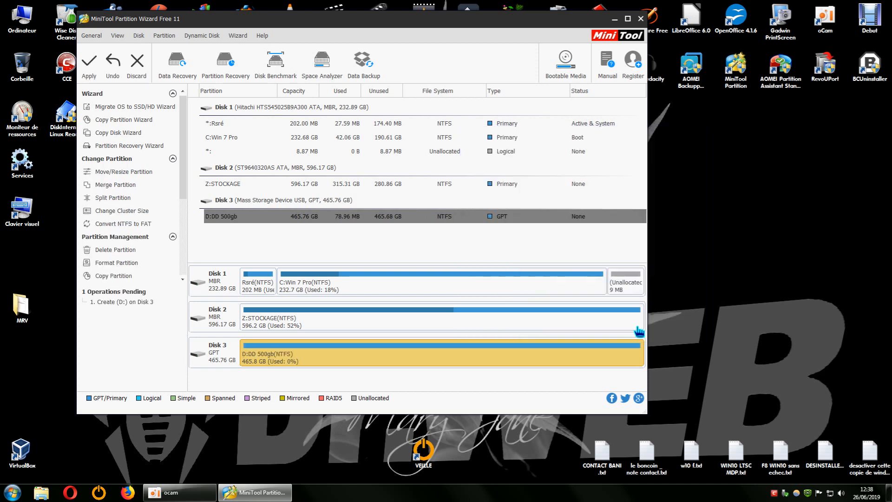
pyautogui.click(89, 65)
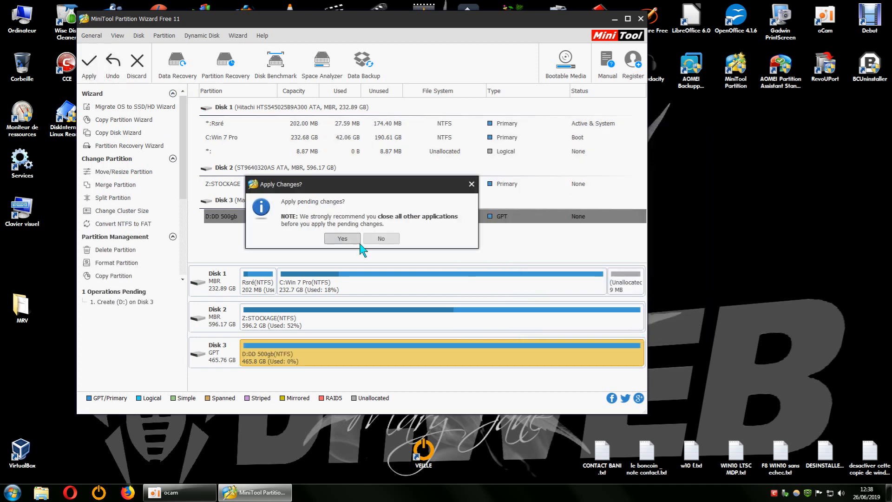
pyautogui.click(342, 238)
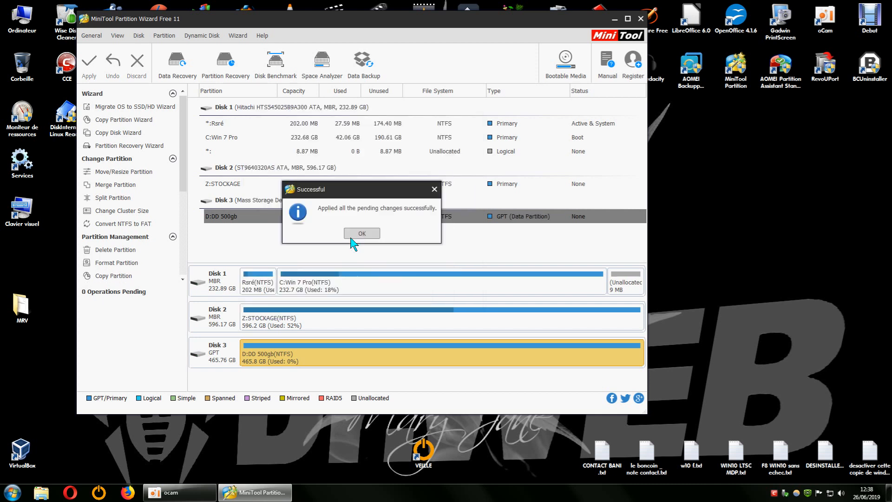
pyautogui.moveTo(349, 187); pyautogui.dragTo(407, 170)
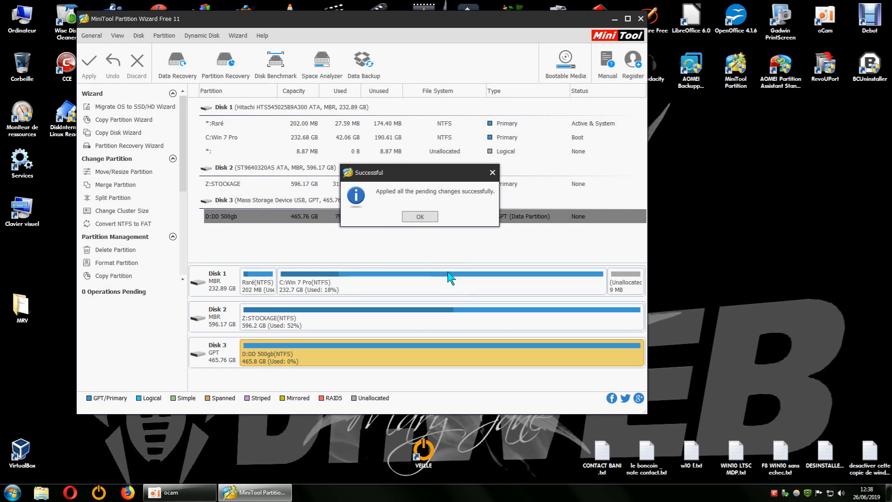
pyautogui.click(419, 217)
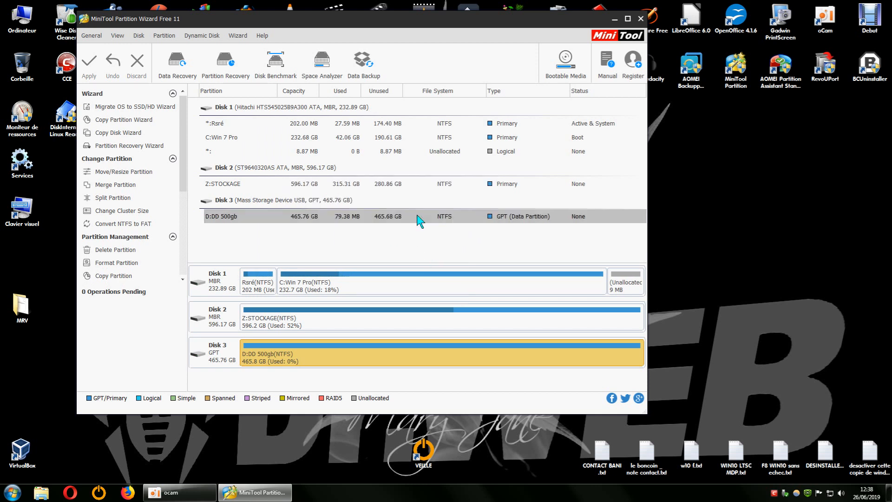
pyautogui.click(639, 19)
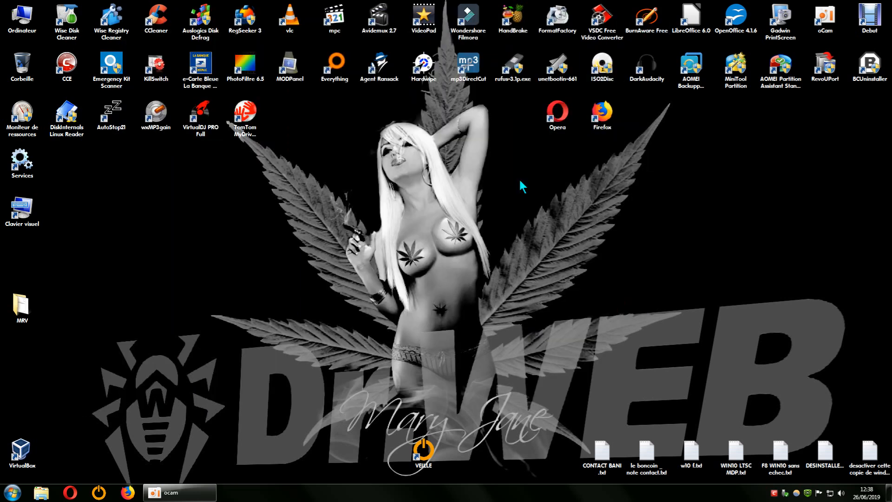
# - Refresh the desktop, open AOMEI Backupper and launch Explorer l'Image on the Sauvegarde Système win10 ASUS I3 image's full backup point
pyautogui.rightClick(470, 189)
pyautogui.click(506, 216)
pyautogui.doubleClick(697, 80)
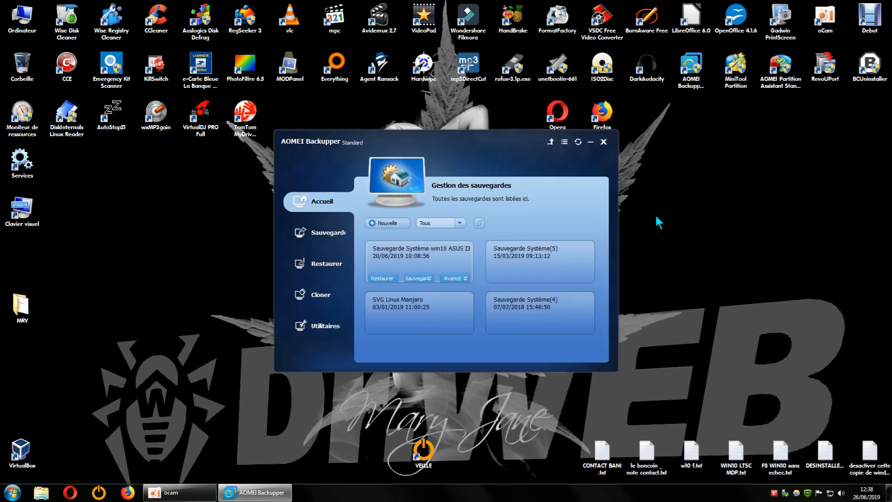
pyautogui.click(327, 319)
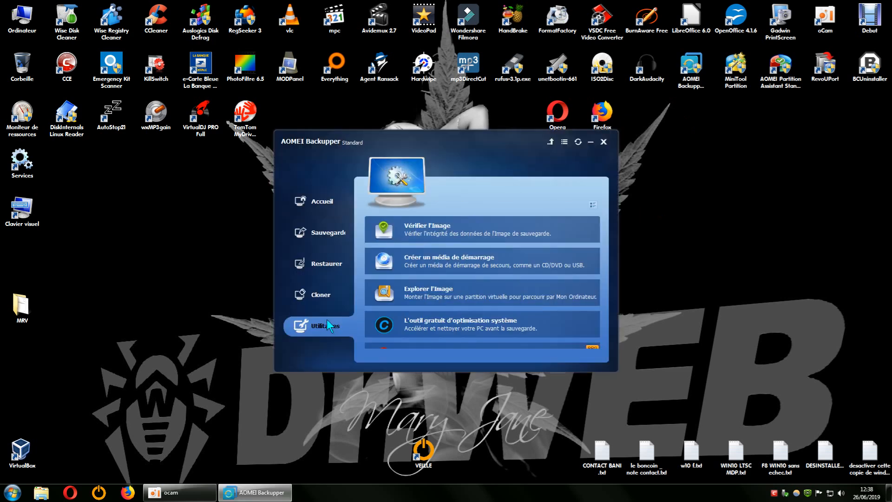
pyautogui.click(401, 294)
pyautogui.click(467, 251)
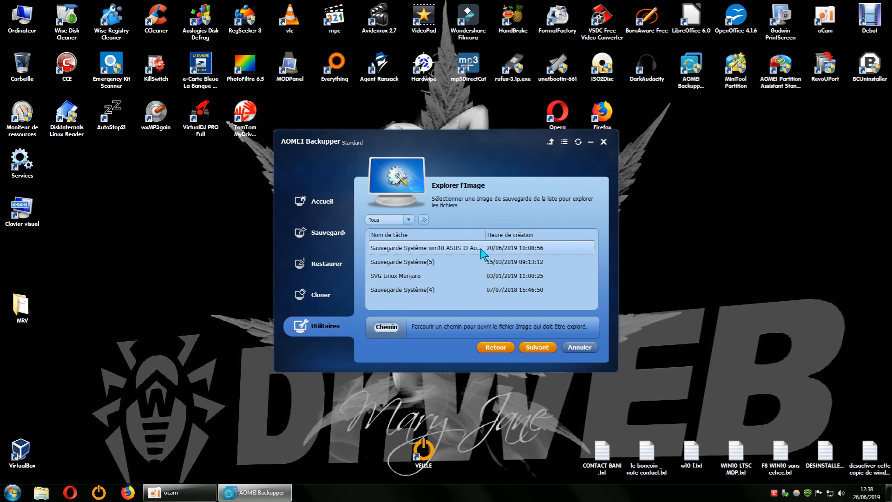
pyautogui.click(536, 347)
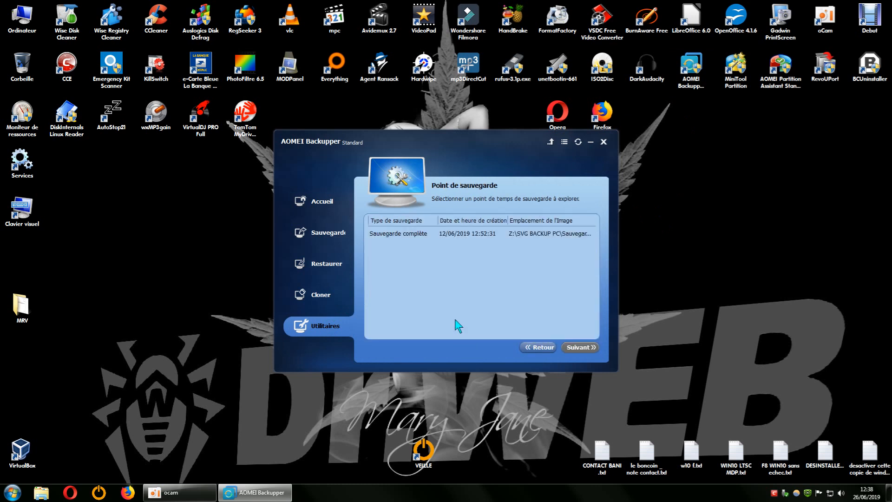
pyautogui.click(504, 235)
pyautogui.click(583, 348)
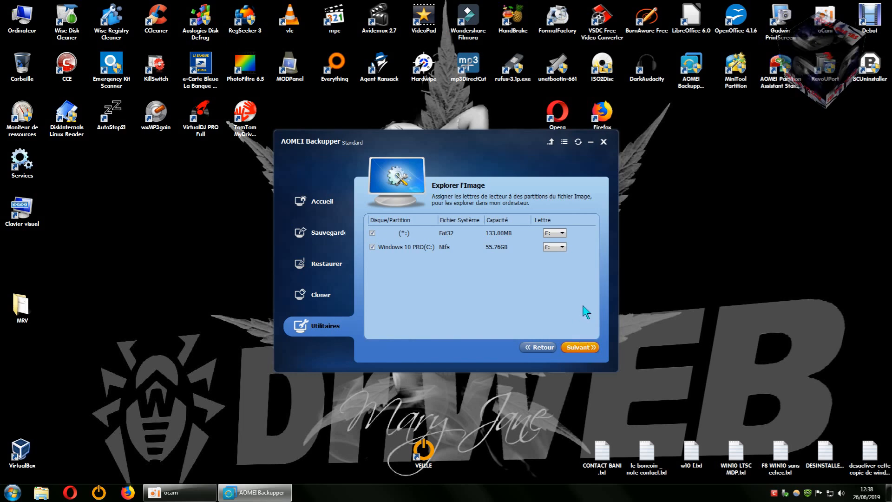
# - Check the drives listed in Computer, then open both partitions' drive letter lists without changing them
pyautogui.doubleClick(25, 30)
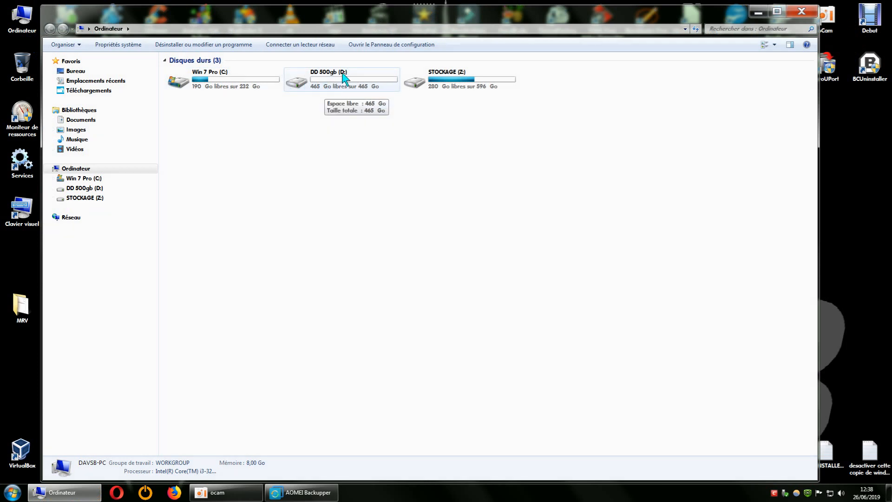
pyautogui.click(802, 14)
pyautogui.click(557, 234)
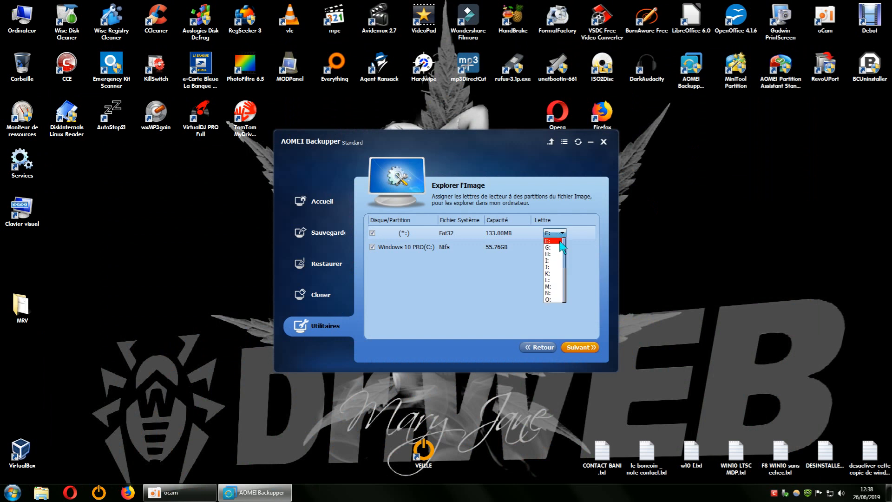
pyautogui.click(560, 240)
pyautogui.click(556, 248)
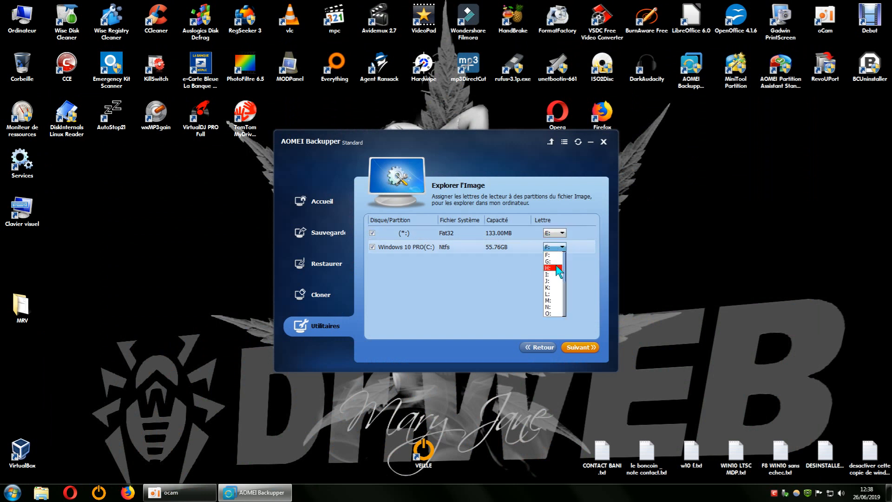
pyautogui.click(491, 280)
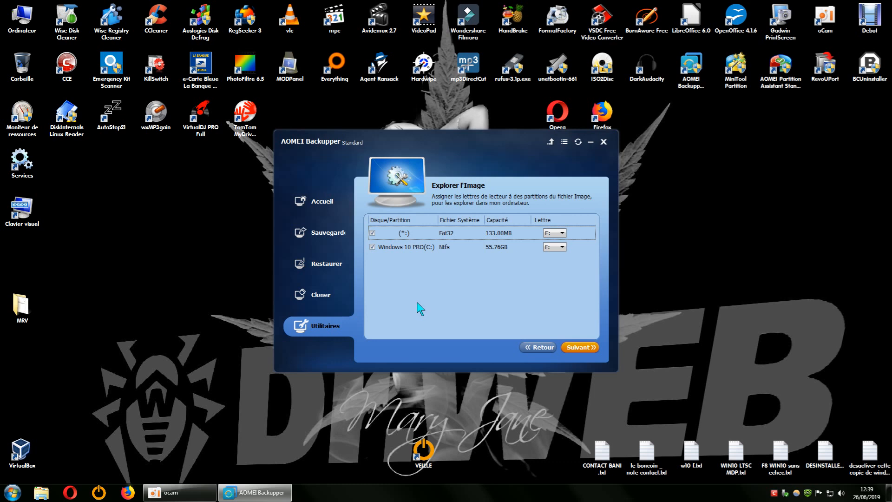
# - Check the drives in Computer again, then step back and reselect the full backup point to return to letter assignment
pyautogui.doubleClick(22, 29)
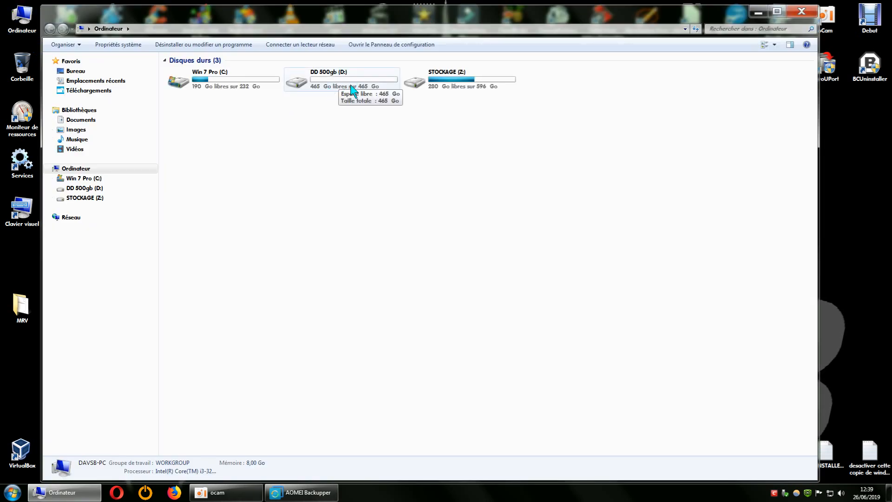
pyautogui.click(799, 11)
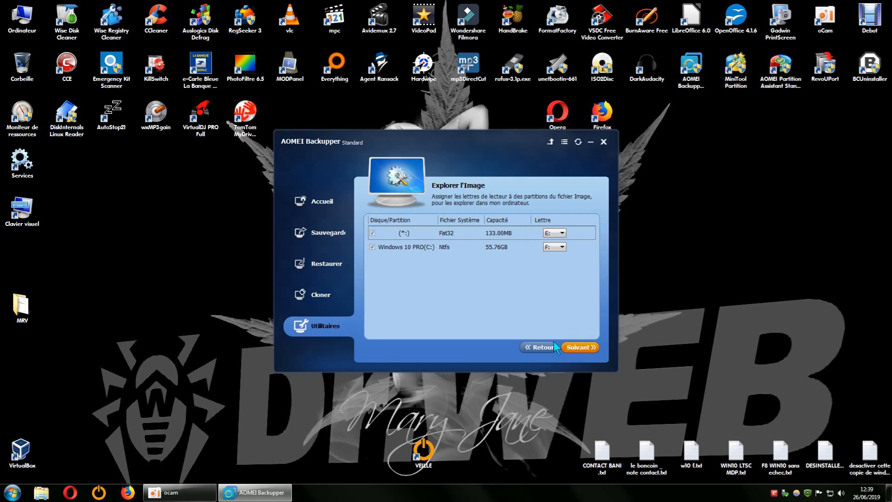
pyautogui.click(538, 349)
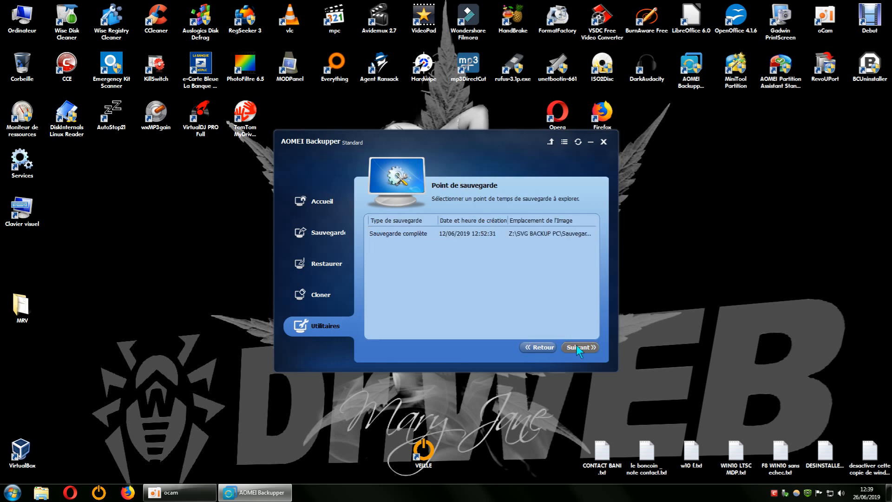
pyautogui.click(517, 234)
pyautogui.click(532, 235)
pyautogui.click(577, 349)
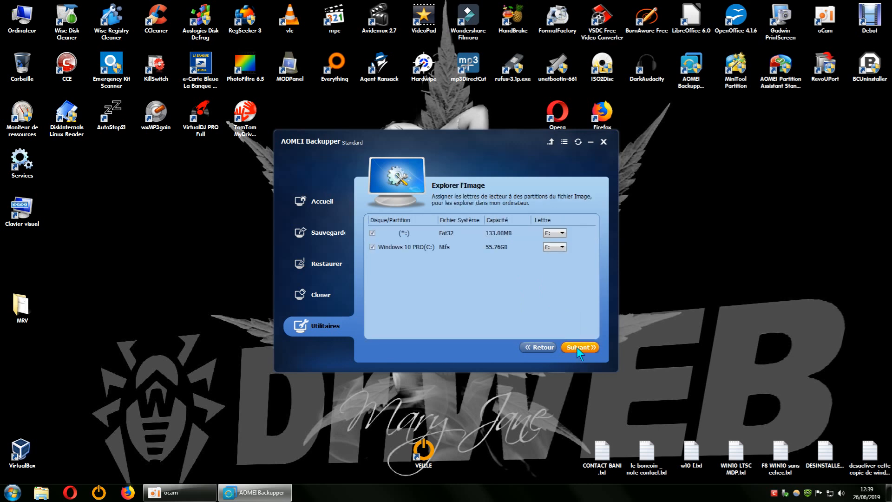
# - Open both partitions' drive letter lists again without changing them, then close AOMEI Backupper
pyautogui.click(558, 233)
pyautogui.click(579, 261)
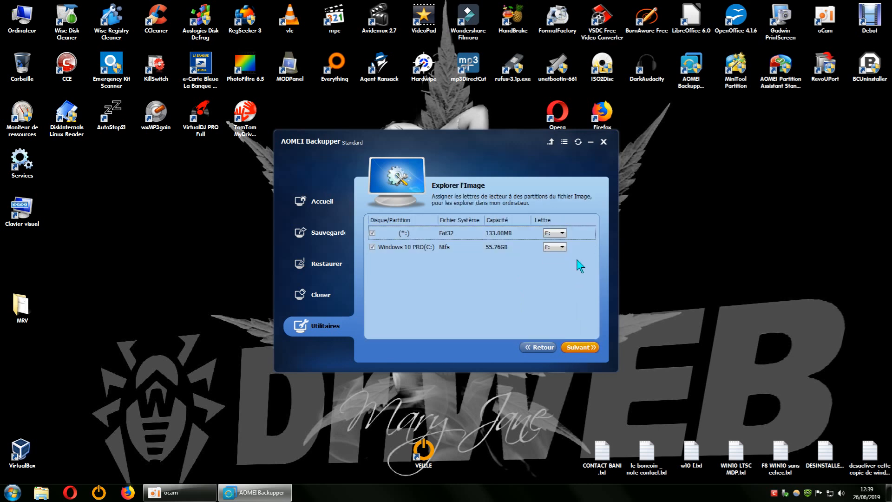
pyautogui.click(560, 246)
pyautogui.click(510, 278)
pyautogui.click(604, 142)
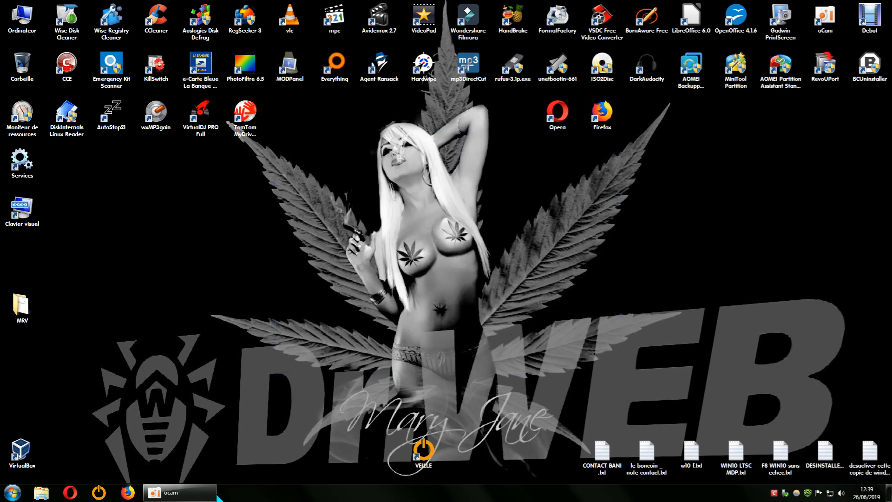